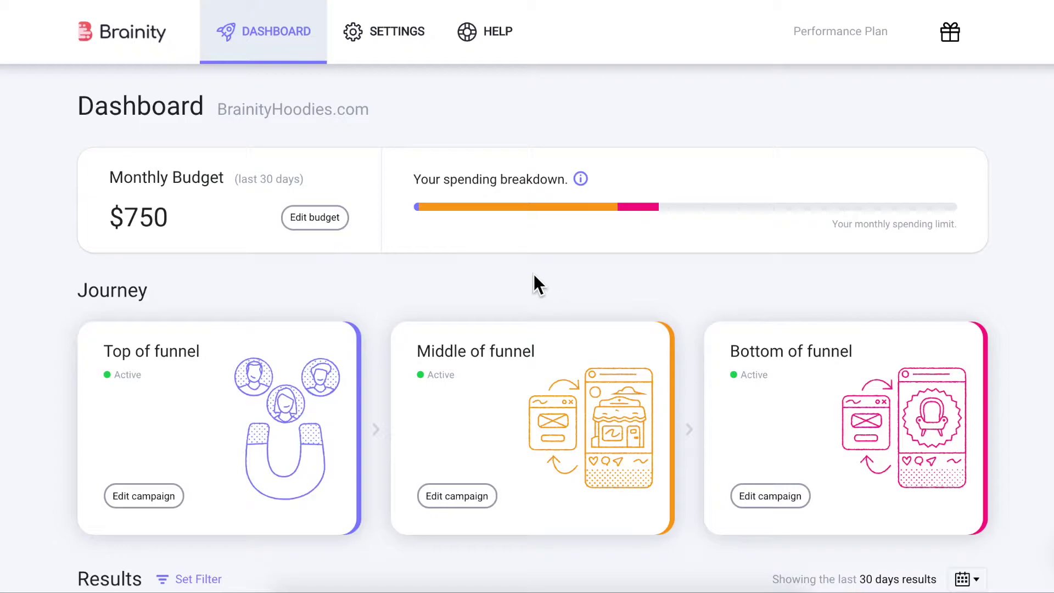
Change the monthly budget amount from $750 to $950 and save it.
{"action": "left_click", "coordinate": [313, 219]}
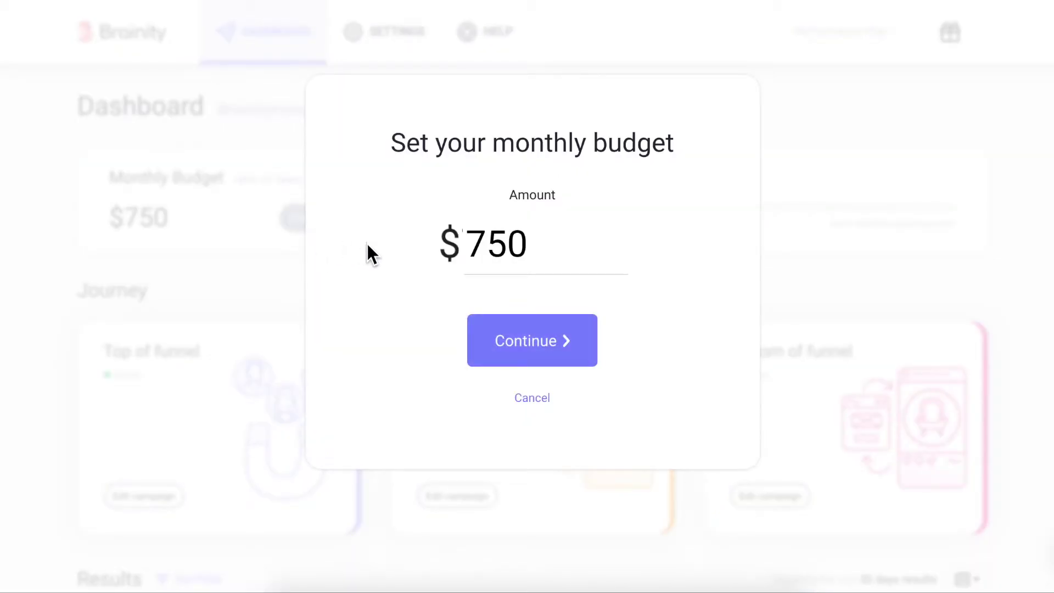
{"action": "left_click", "coordinate": [484, 248]}
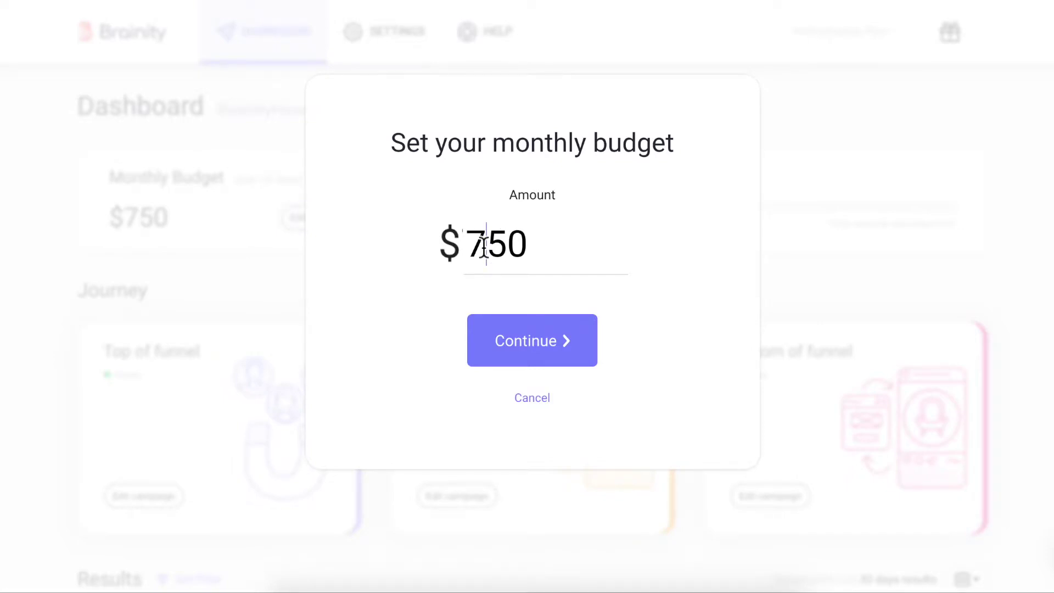
{"action": "key", "text": "BackSpace"}
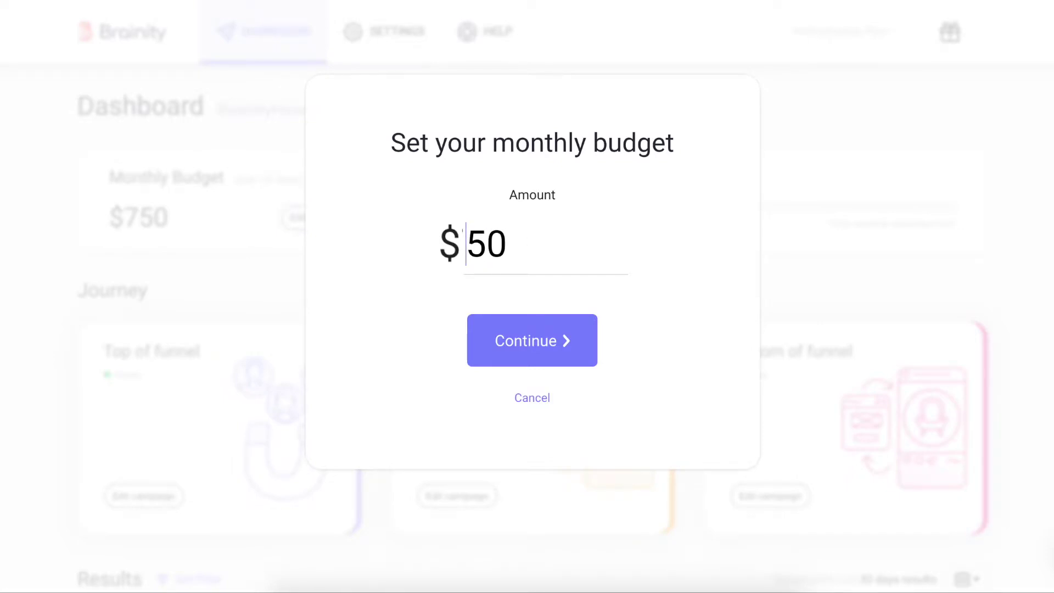
{"action": "type", "text": "9"}
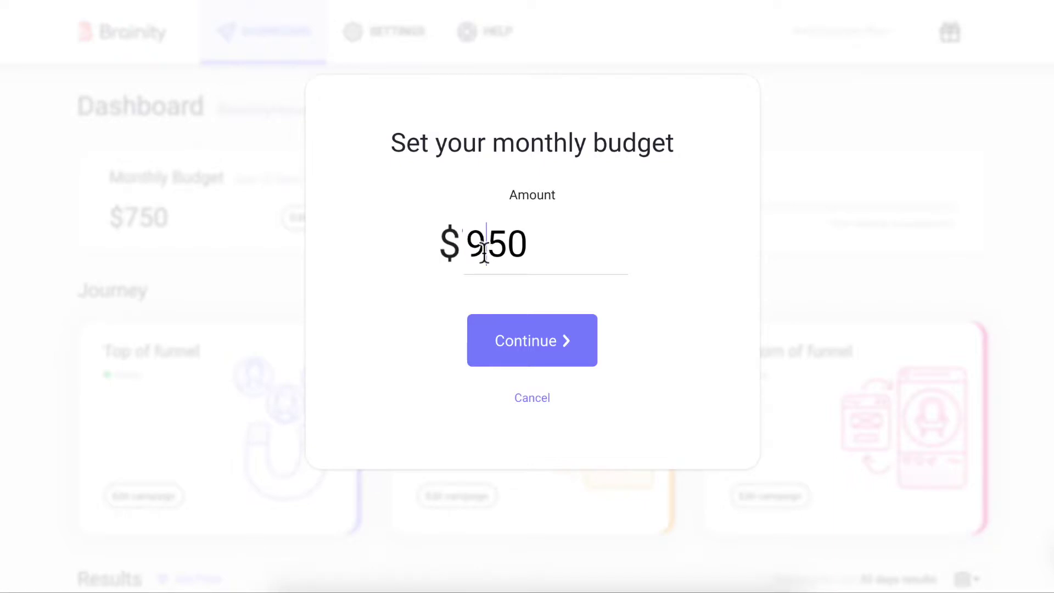
{"action": "left_click", "coordinate": [533, 342]}
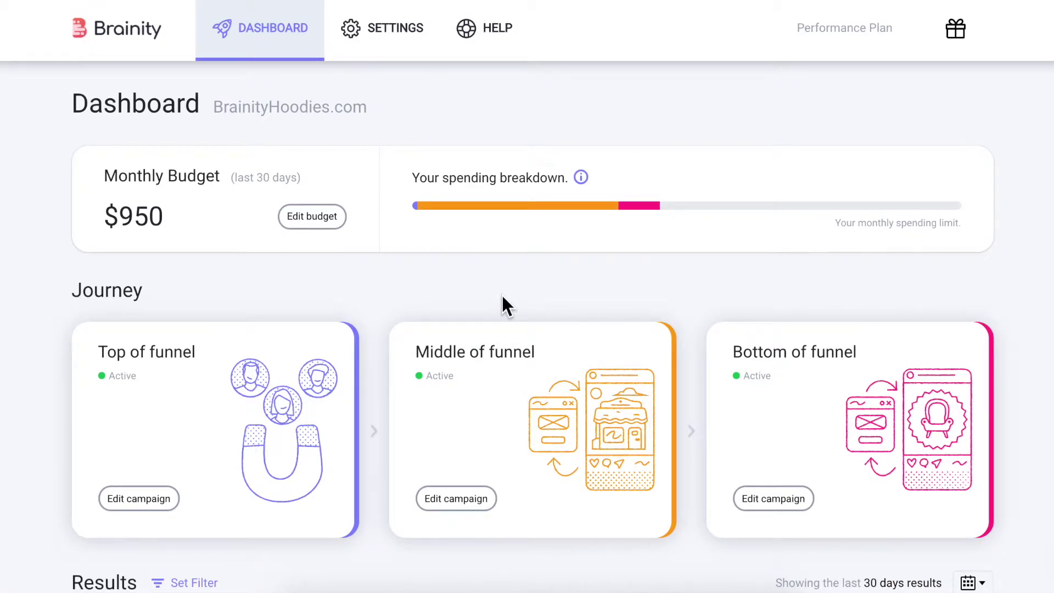
Filter the 30-day Results section by funnel stage, with every metric at zero.
{"action": "scroll", "coordinate": [502, 296], "scroll_direction": "down", "scroll_amount": 5}
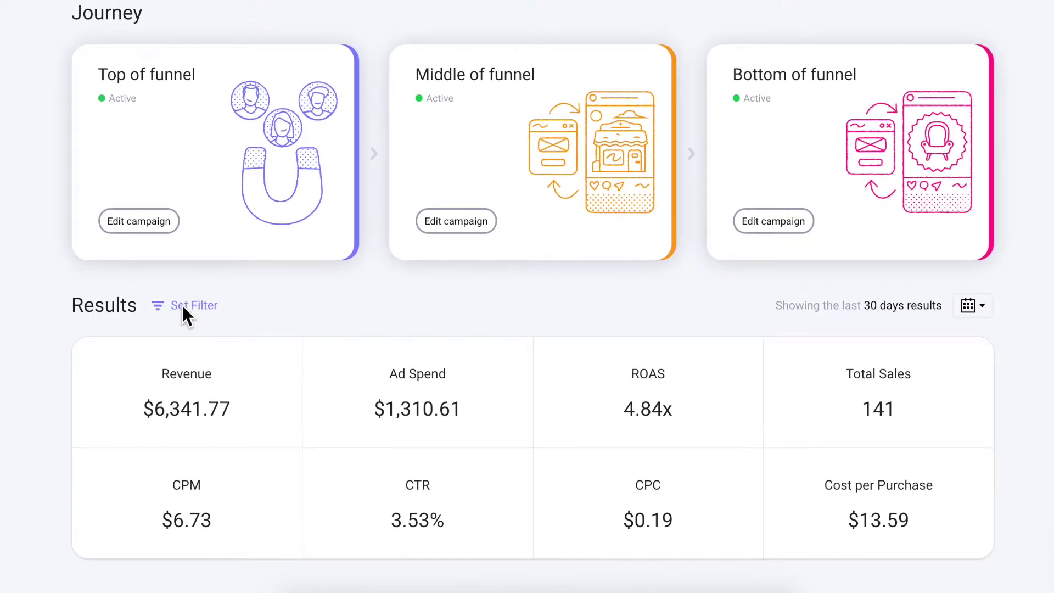
{"action": "left_click", "coordinate": [195, 306]}
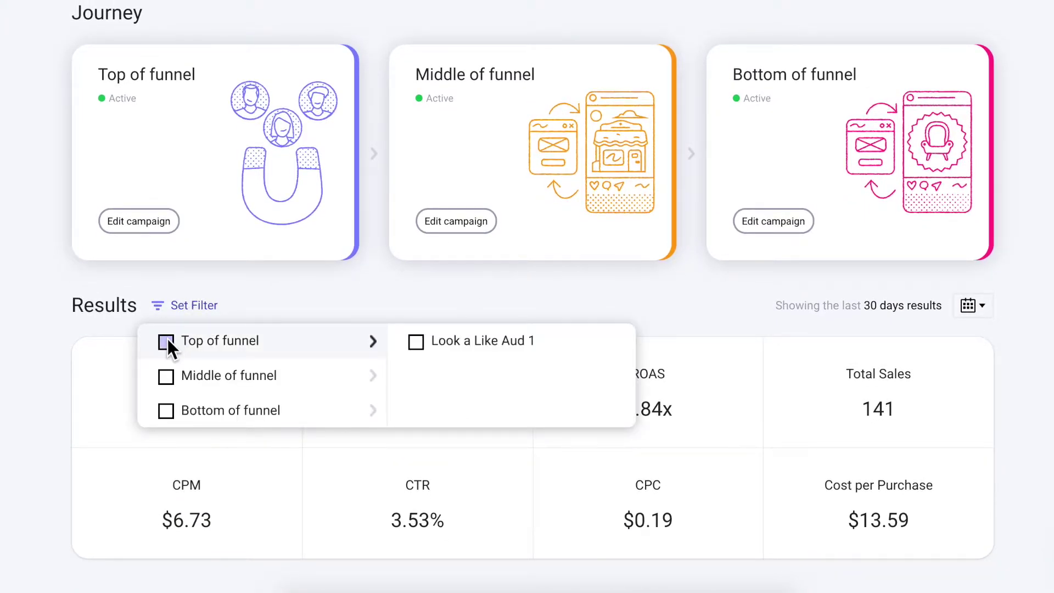
{"action": "mouse_move", "coordinate": [162, 401]}
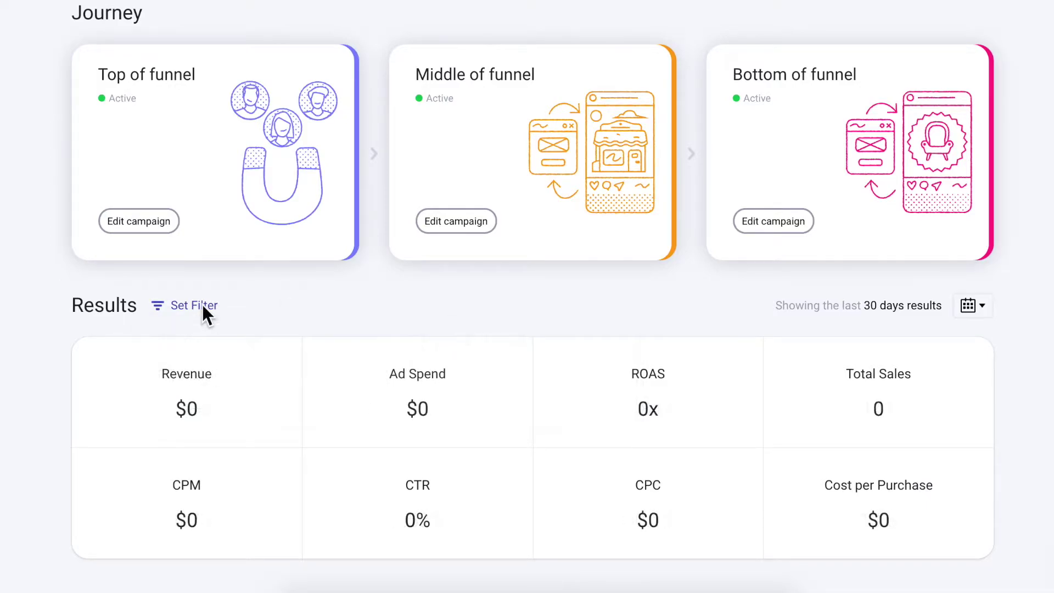
Open the Top of Funnel settings and expand Hoodie lovers and Lookalike cold traffic to view their ads.
{"action": "left_click", "coordinate": [153, 223]}
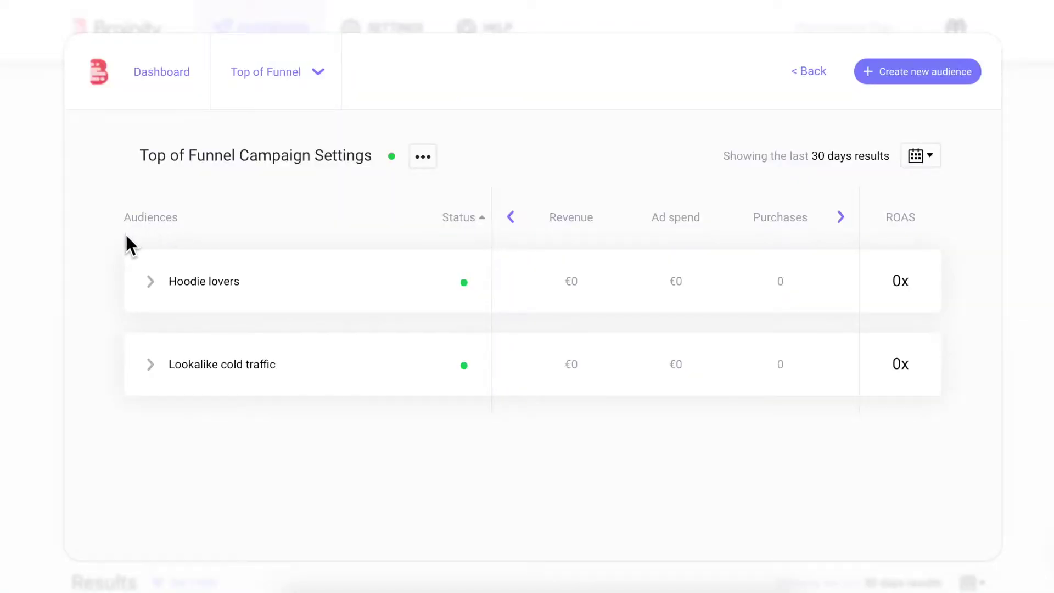
{"action": "left_click", "coordinate": [148, 278]}
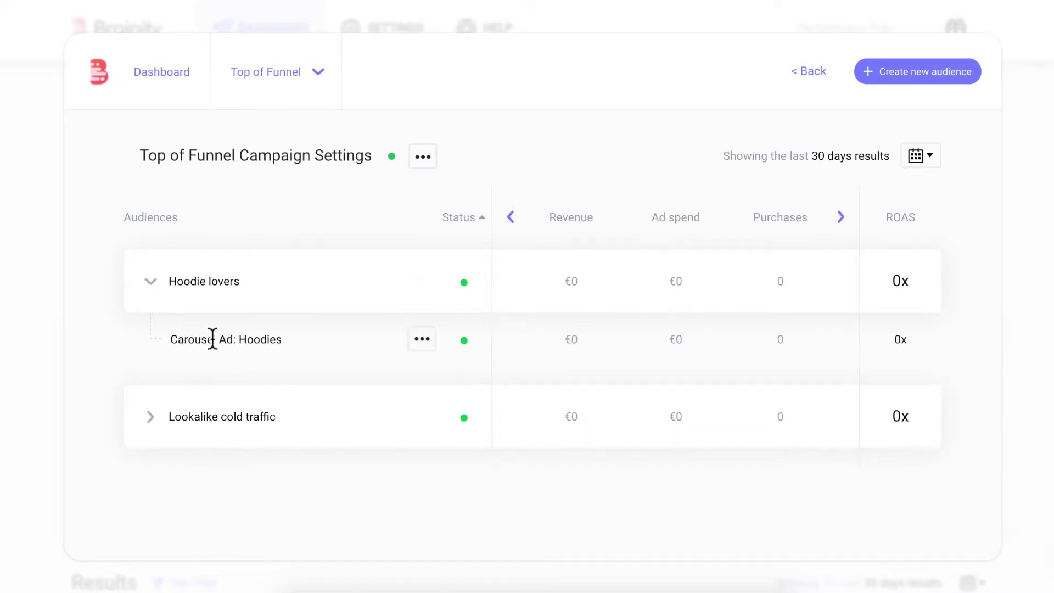
{"action": "left_click", "coordinate": [149, 419]}
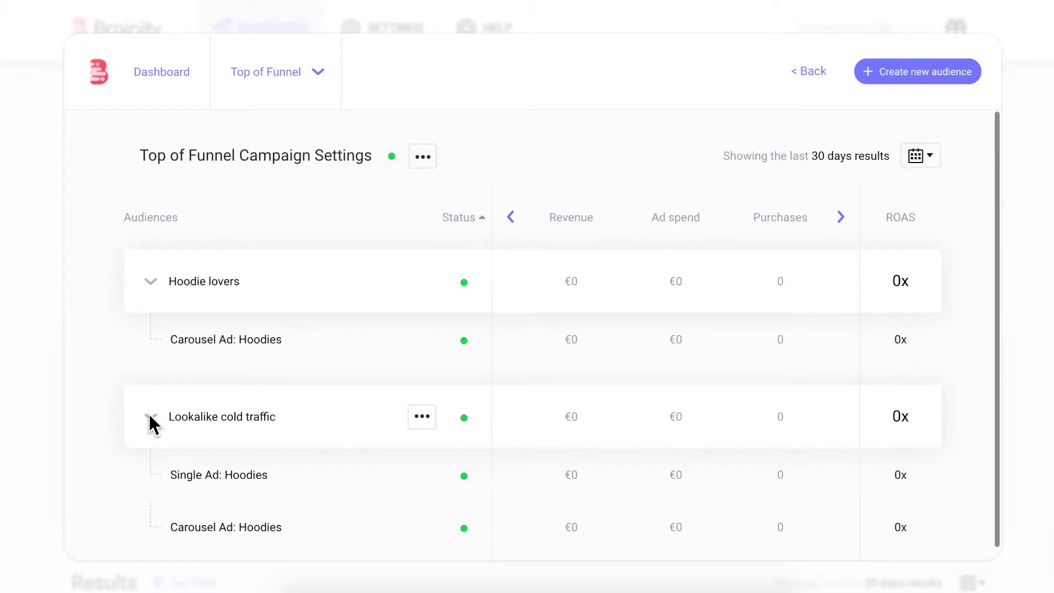
Create a new audience named 'Beauty product lovers', keeping all genders and ages 18–65+.
{"action": "left_click", "coordinate": [885, 72]}
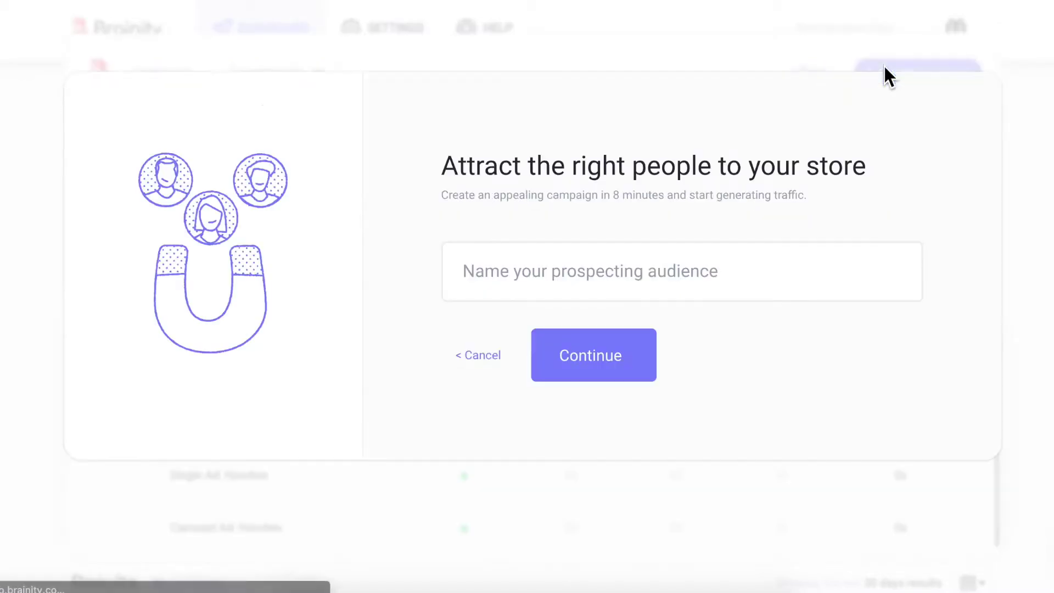
{"action": "left_click", "coordinate": [625, 274]}
{"action": "type", "text": "Beauty product lovers"}
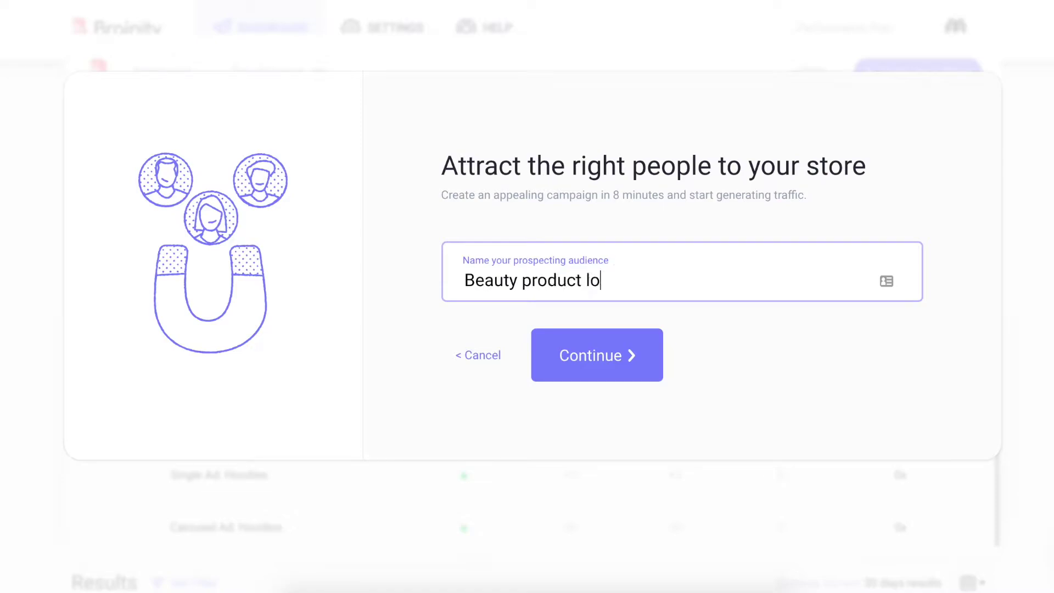
{"action": "left_click", "coordinate": [582, 357]}
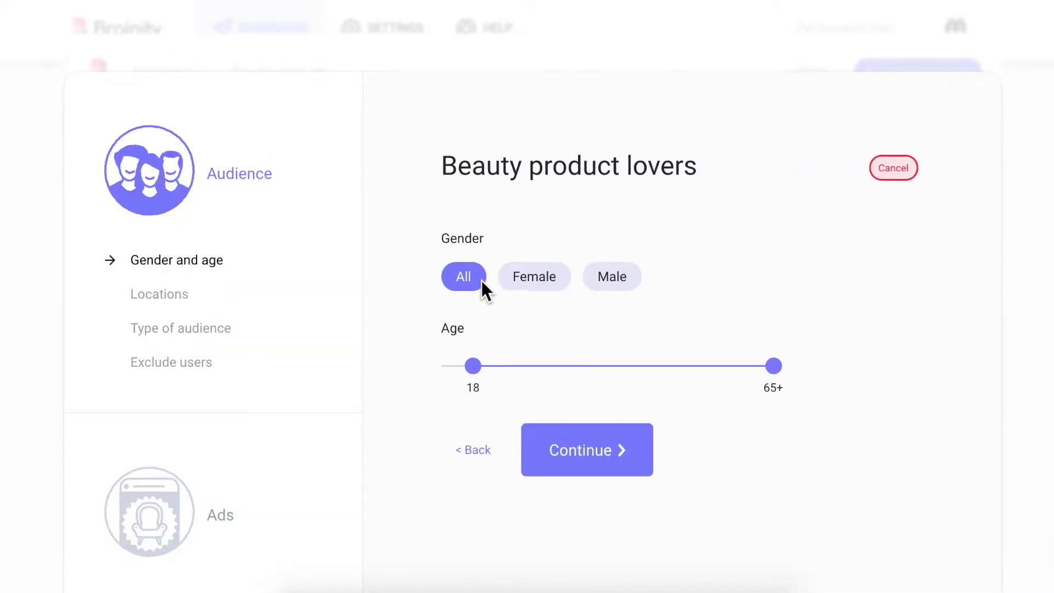
{"action": "left_click", "coordinate": [575, 449]}
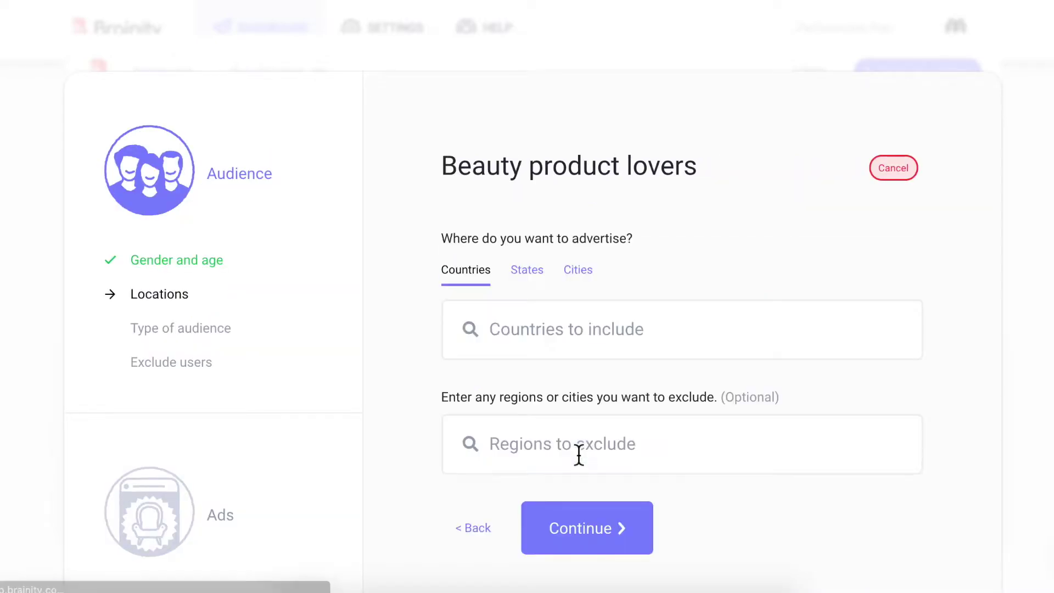
Add United States as the country to include.
{"action": "left_click", "coordinate": [523, 316]}
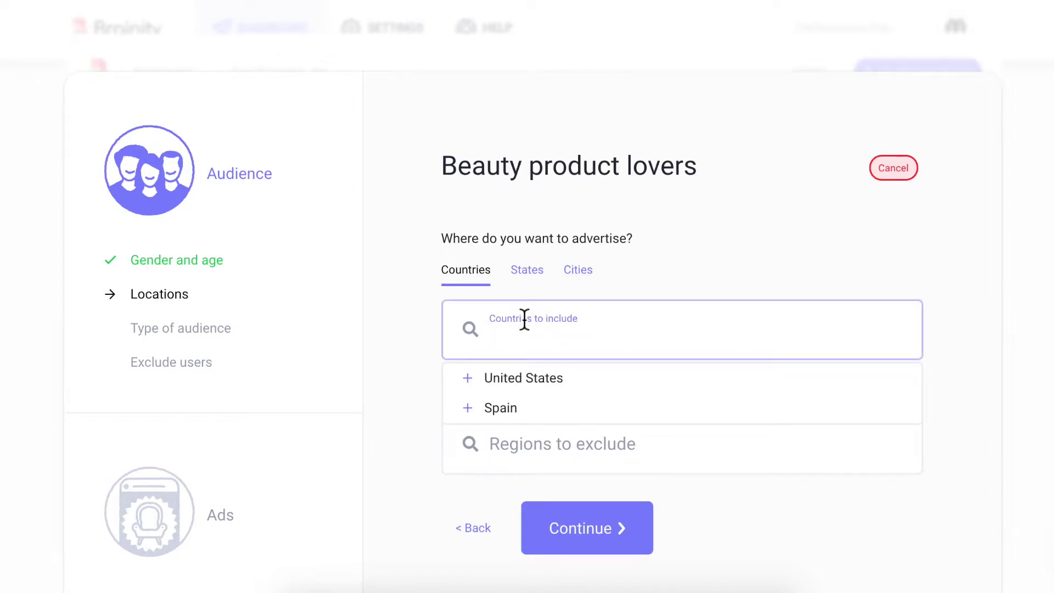
{"action": "left_click", "coordinate": [527, 382]}
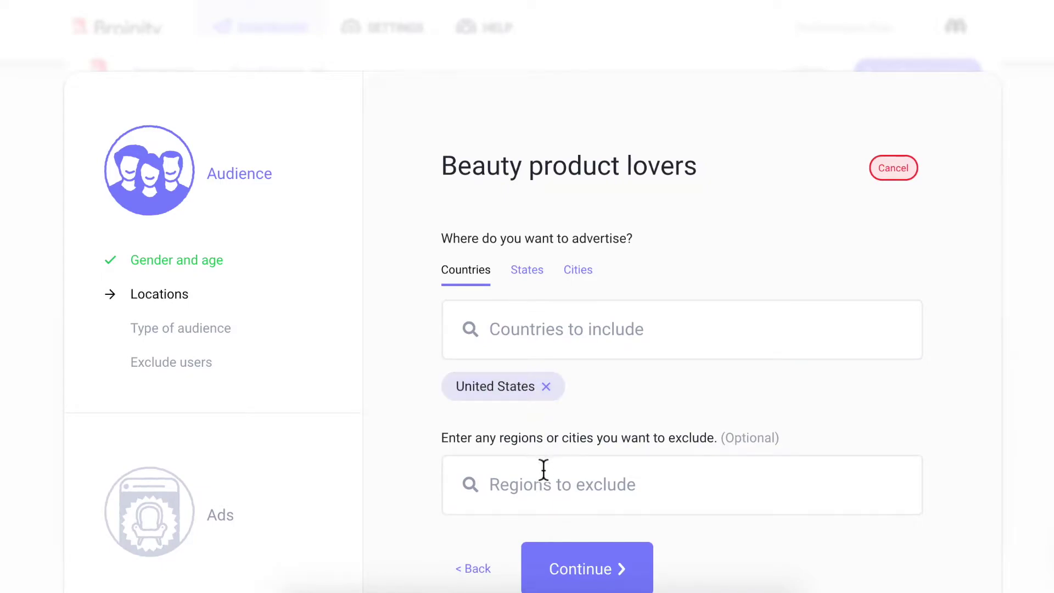
{"action": "left_click", "coordinate": [581, 482]}
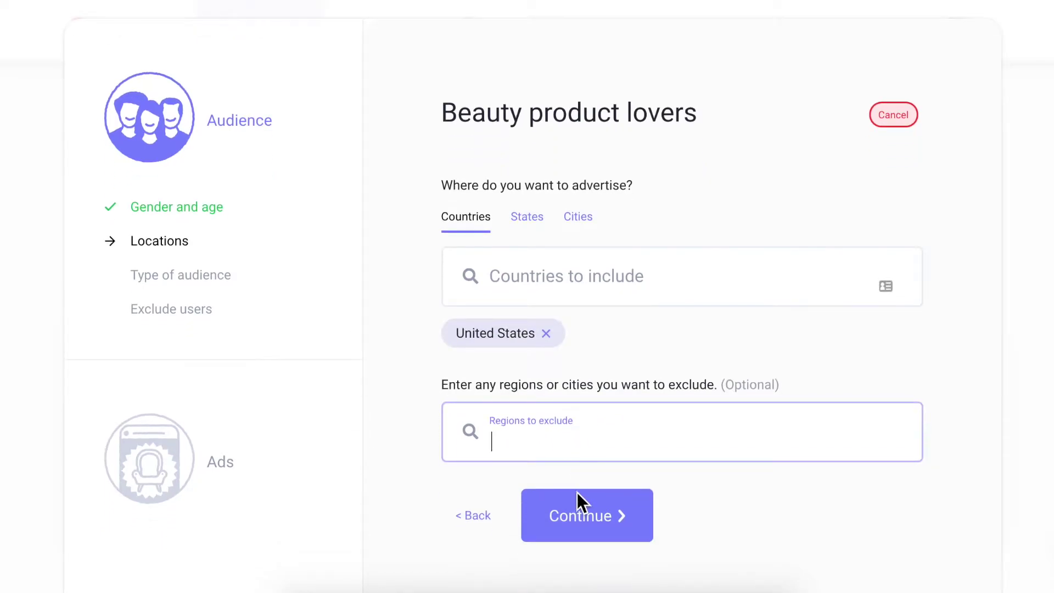
Make it a lookalike audience, abandoning an interest-based search for 'sports'.
{"action": "left_click", "coordinate": [579, 508]}
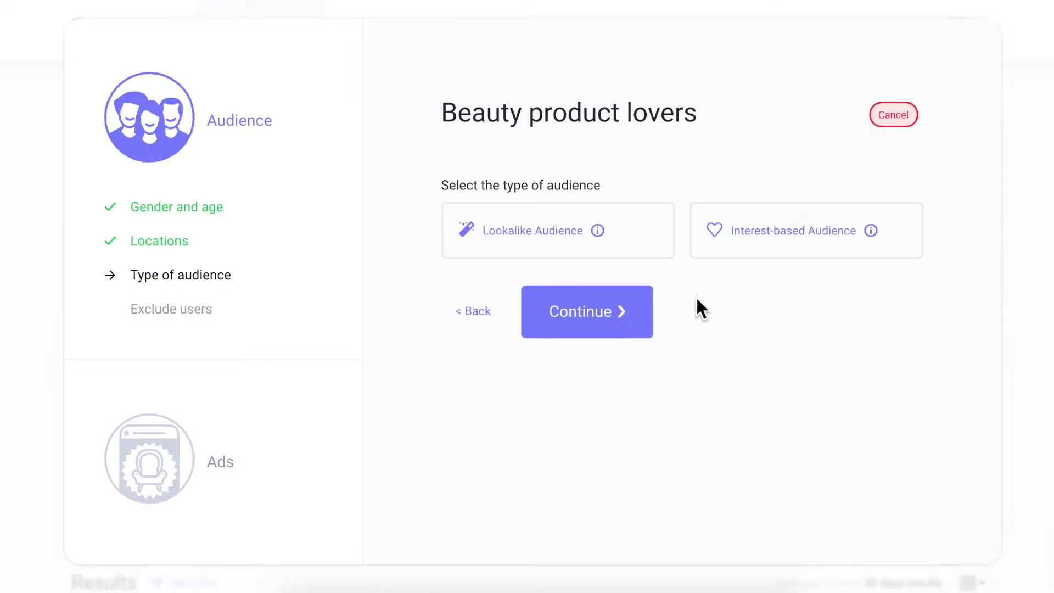
{"action": "left_click", "coordinate": [727, 240]}
{"action": "left_click", "coordinate": [589, 334]}
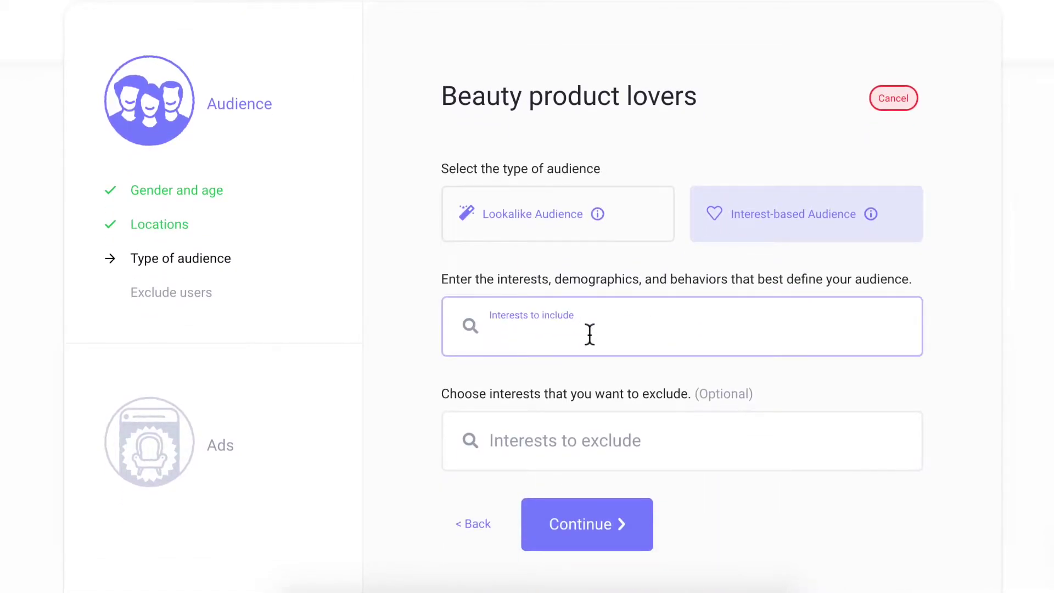
{"action": "type", "text": "sports"}
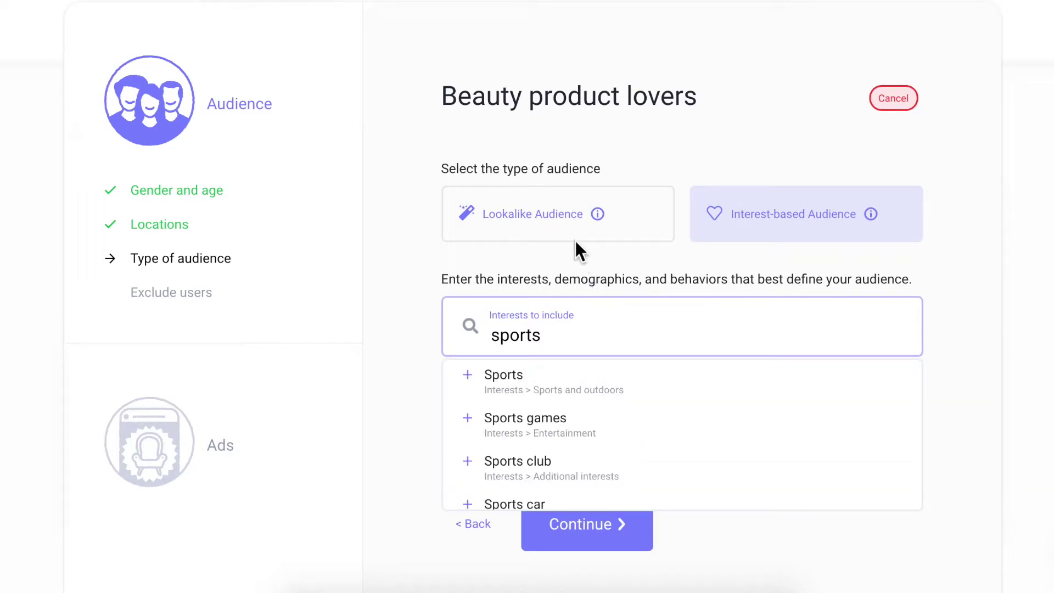
{"action": "left_click", "coordinate": [562, 223]}
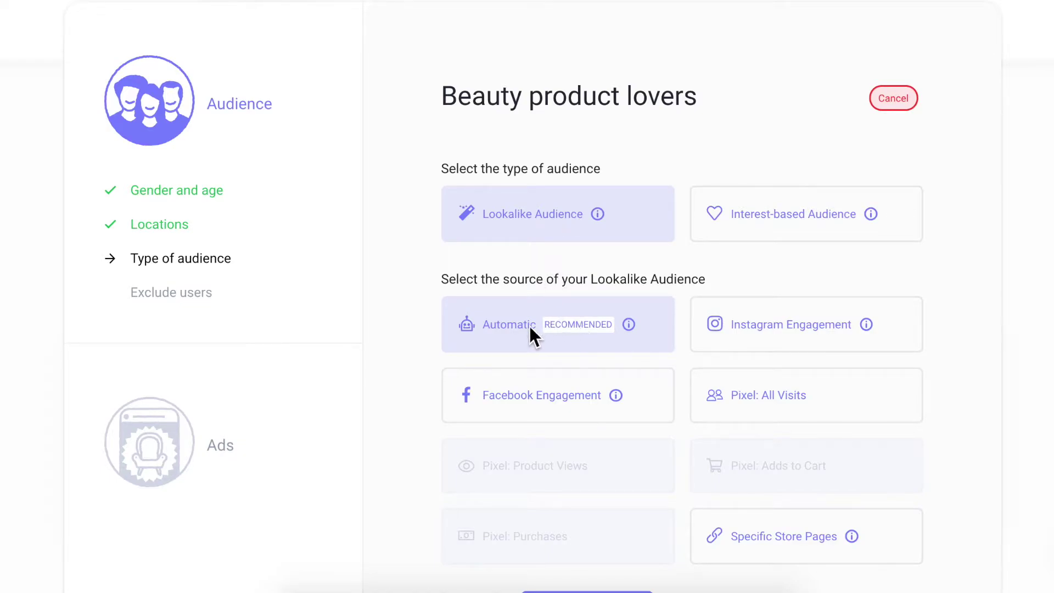
{"action": "mouse_move", "coordinate": [629, 325]}
Base the lookalike on specific store pages whose URL contains 'Hoodies', then continue.
{"action": "left_click", "coordinate": [782, 542]}
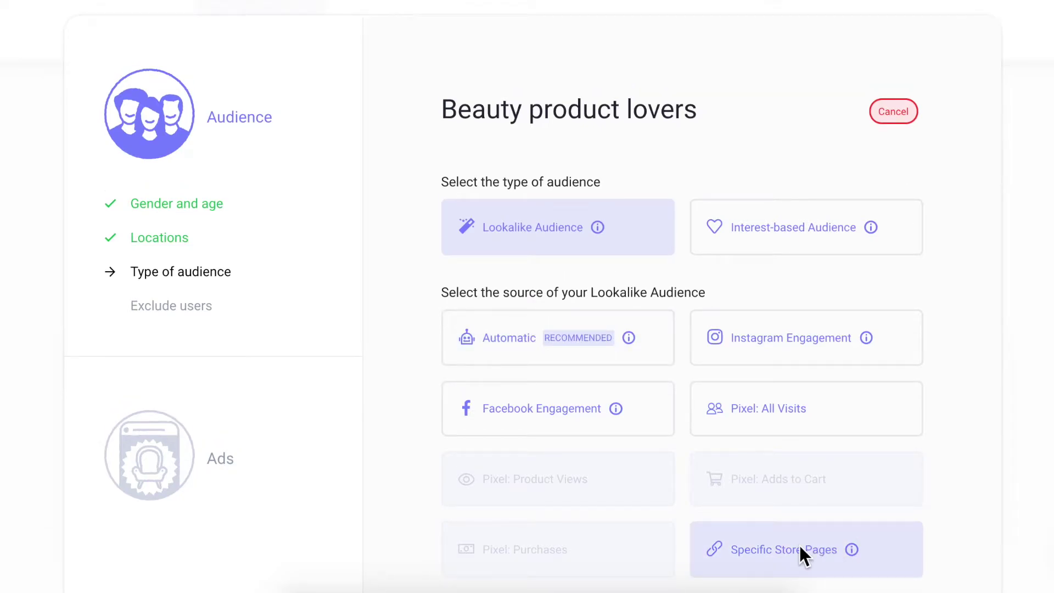
{"action": "scroll", "coordinate": [799, 546], "scroll_direction": "down", "scroll_amount": 3}
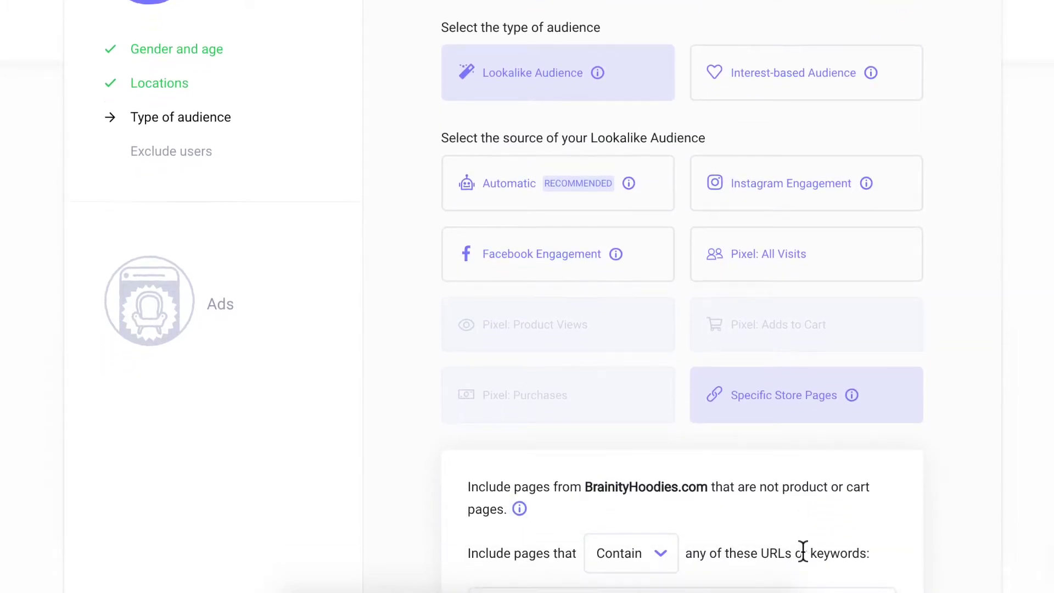
{"action": "scroll", "coordinate": [803, 551], "scroll_direction": "down", "scroll_amount": 3}
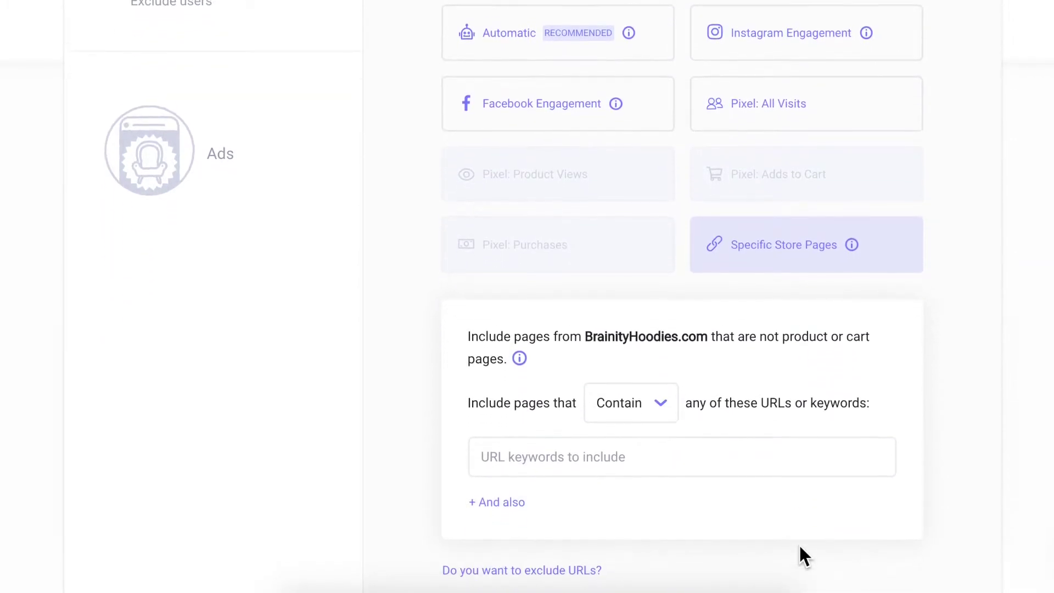
{"action": "left_click", "coordinate": [663, 379]}
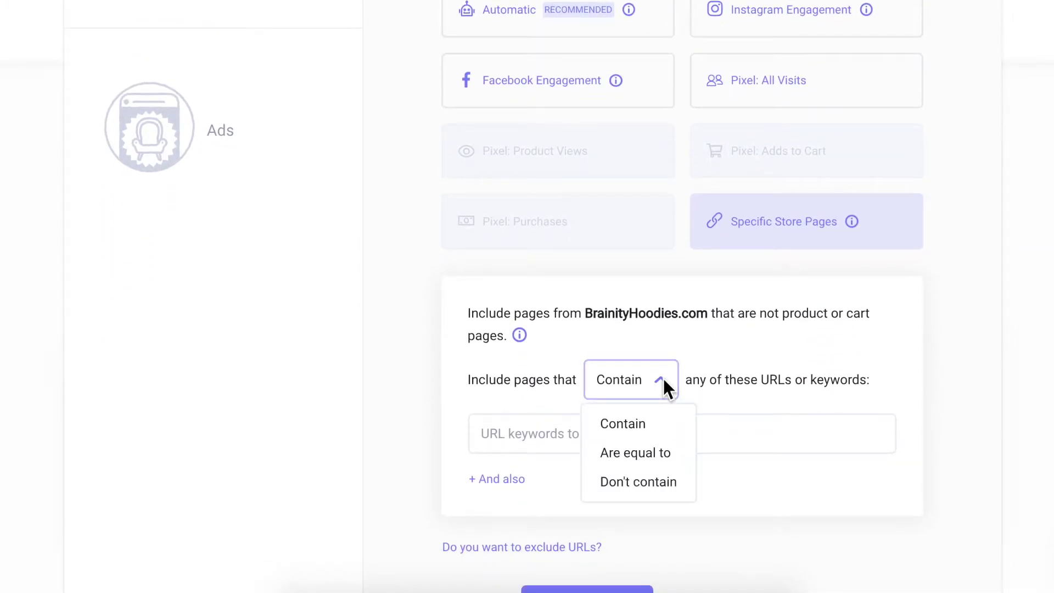
{"action": "left_click", "coordinate": [645, 423]}
{"action": "left_click", "coordinate": [617, 439]}
{"action": "type", "text": "H"}
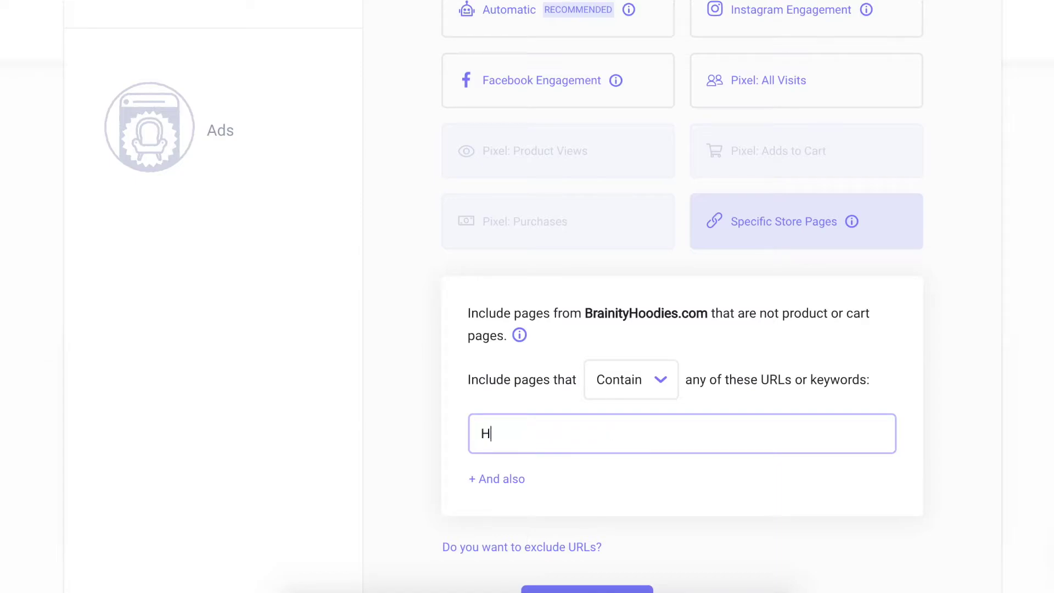
{"action": "type", "text": "oooies"}
{"action": "key", "text": "Return"}
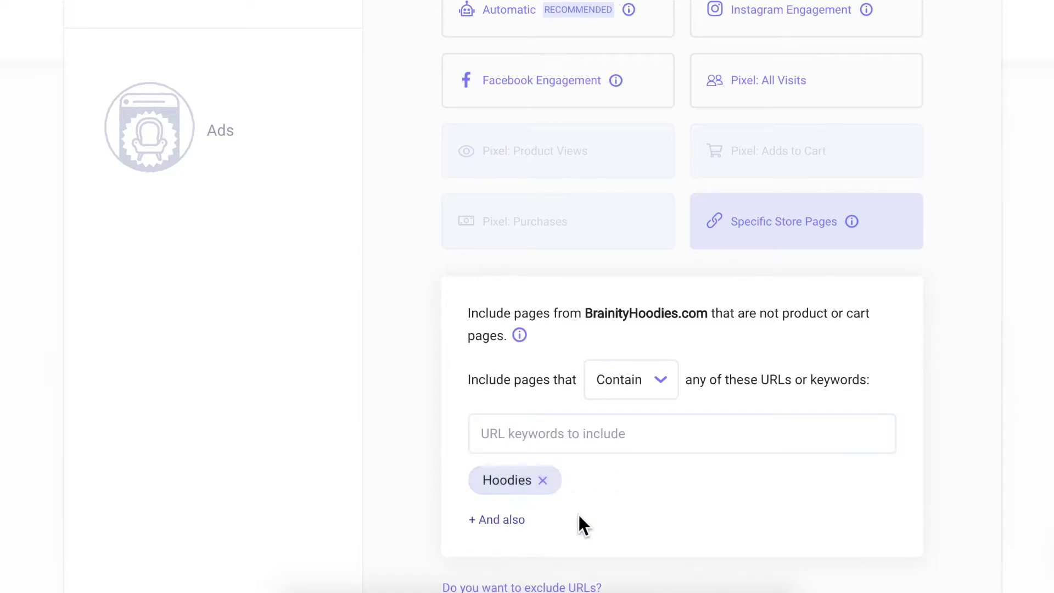
{"action": "scroll", "coordinate": [575, 508], "scroll_direction": "down", "scroll_amount": 2}
{"action": "left_click", "coordinate": [575, 514]}
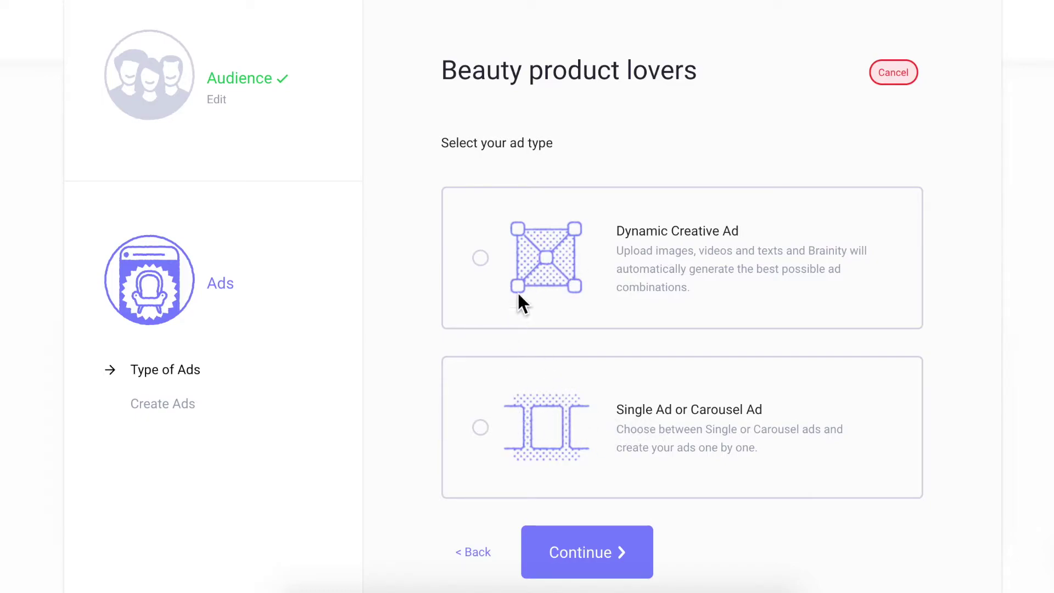
Select Dynamic Creative Ad as the ad type and continue to ad creation.
{"action": "left_click", "coordinate": [481, 258]}
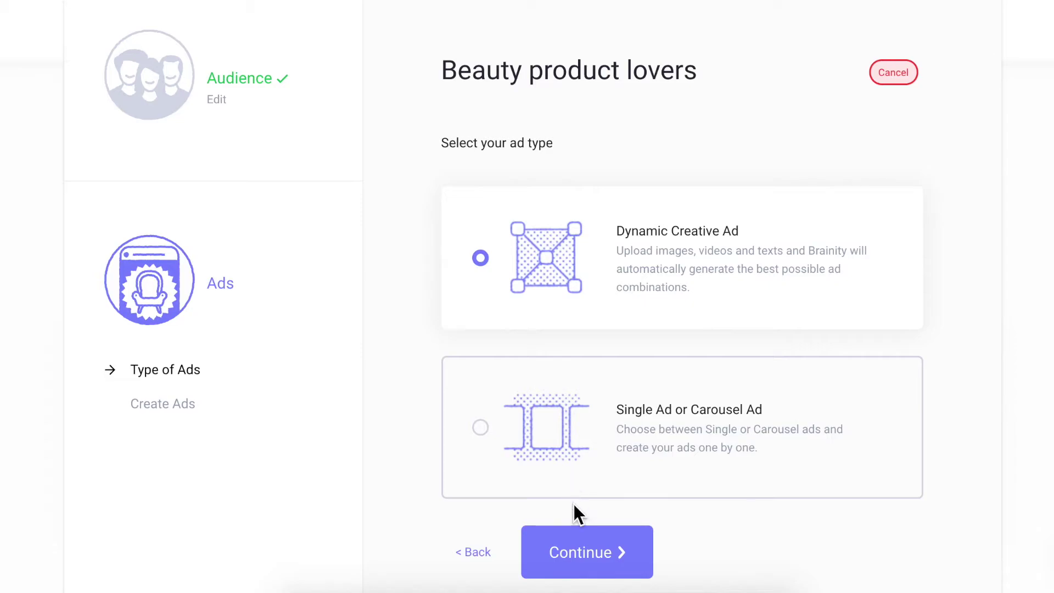
{"action": "left_click", "coordinate": [582, 545]}
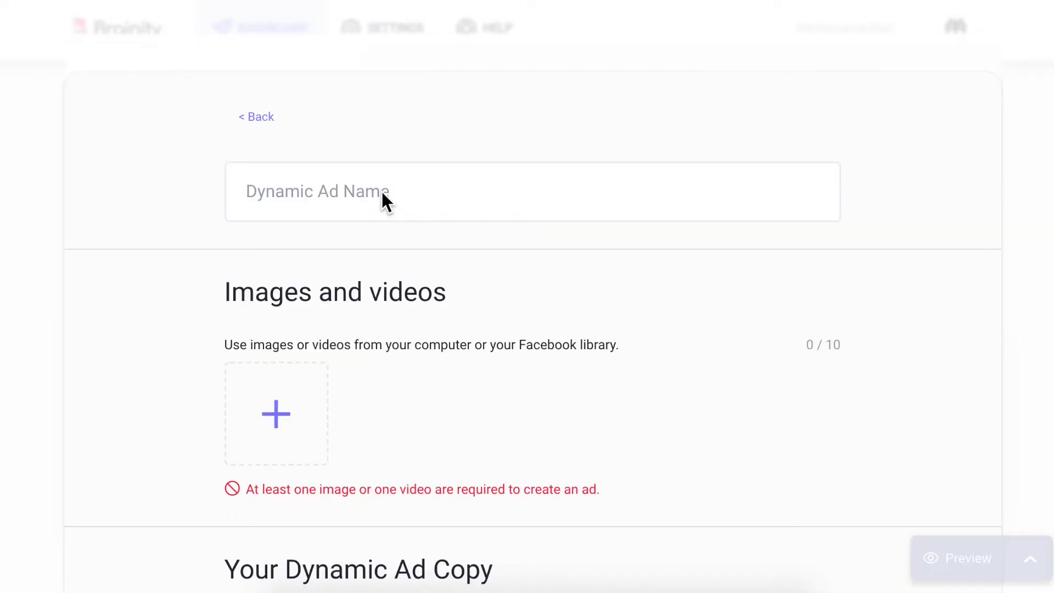
Name the ad 'Dynamic', add an image, and enter texts 'Check out Brainity' and 'Brainity is the next pink?'.
{"action": "left_click", "coordinate": [385, 201]}
{"action": "type", "text": "Dynamic"}
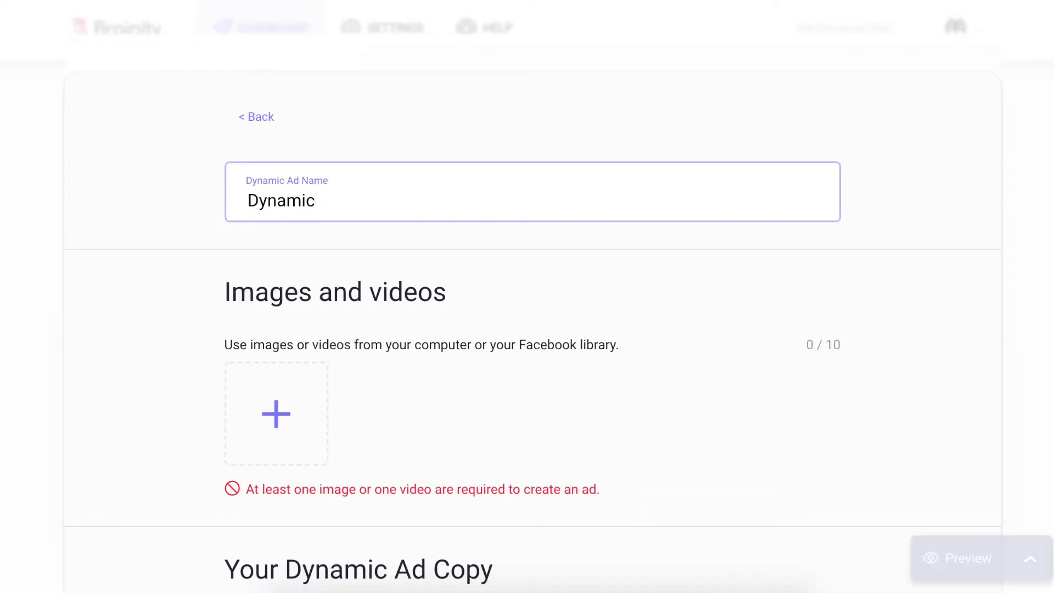
{"action": "left_click", "coordinate": [302, 378]}
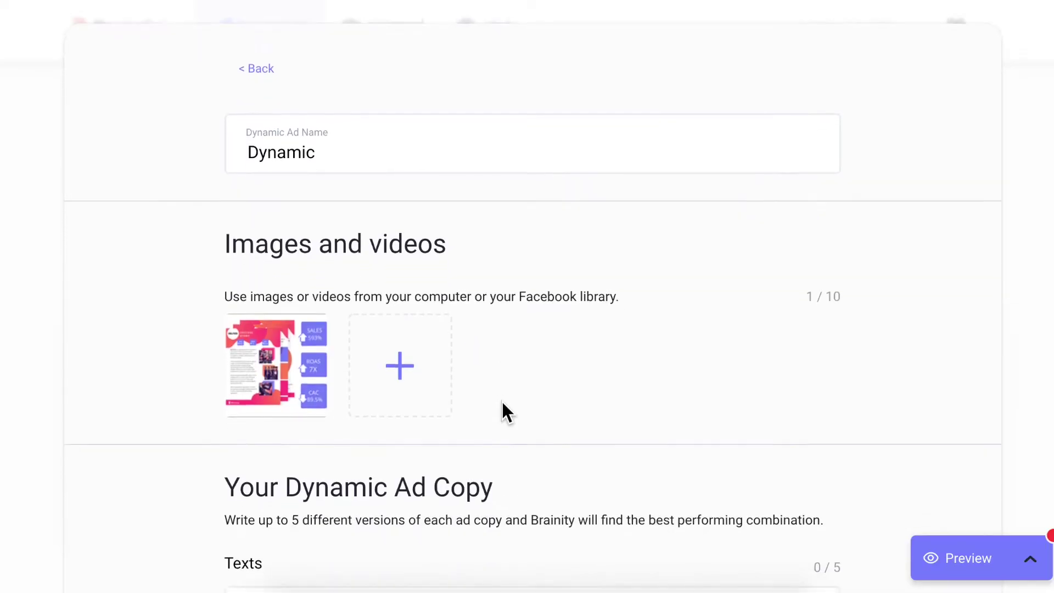
{"action": "scroll", "coordinate": [502, 407], "scroll_direction": "down", "scroll_amount": 5}
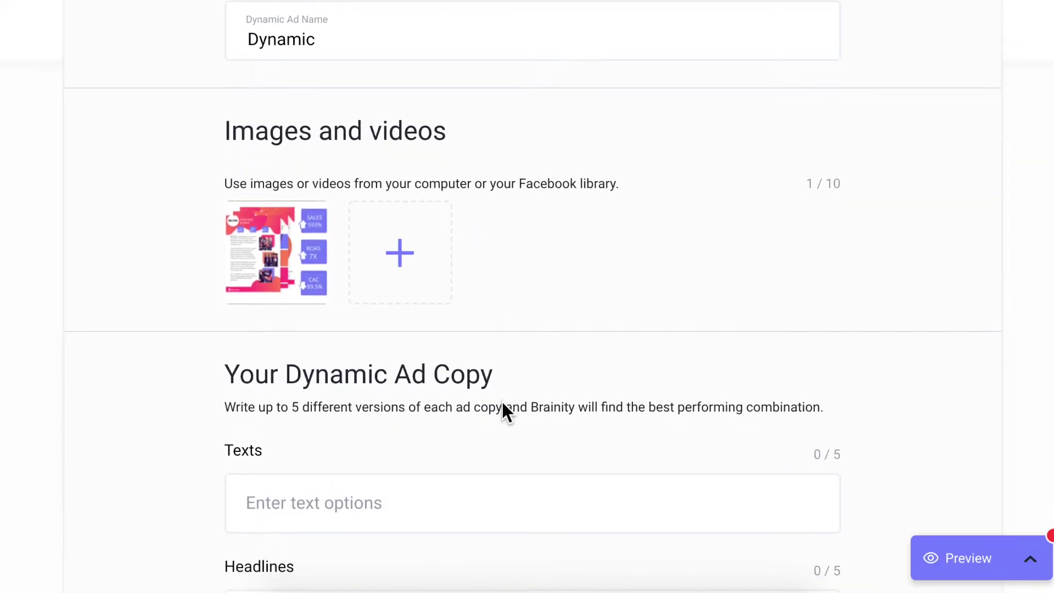
{"action": "left_click", "coordinate": [397, 358]}
{"action": "type", "text": "Check out Brainity"}
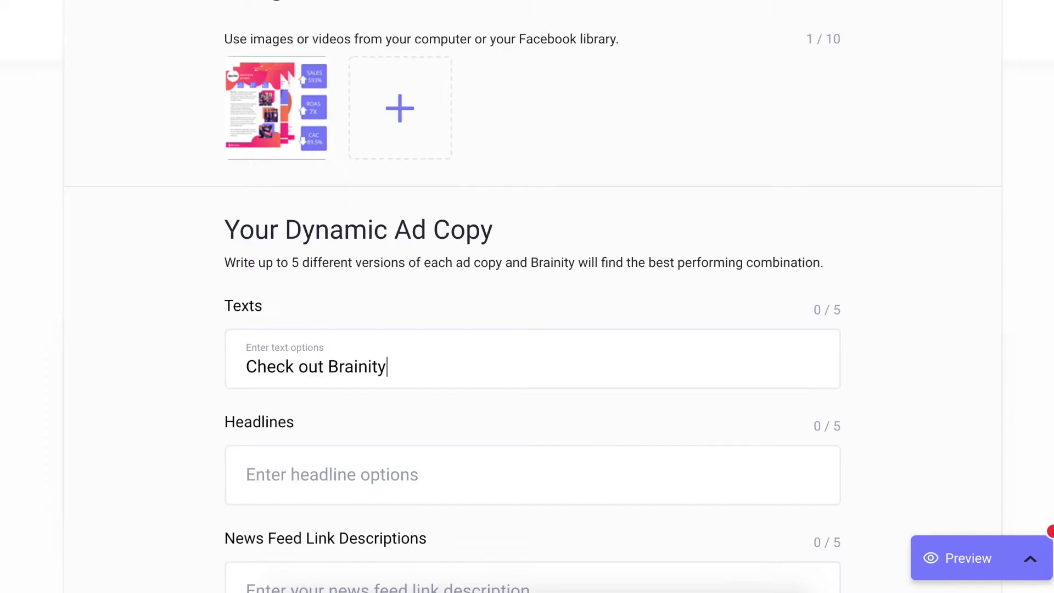
{"action": "key", "text": "Return"}
{"action": "left_click", "coordinate": [370, 423]}
{"action": "type", "text": "Brainity is the next pink?"}
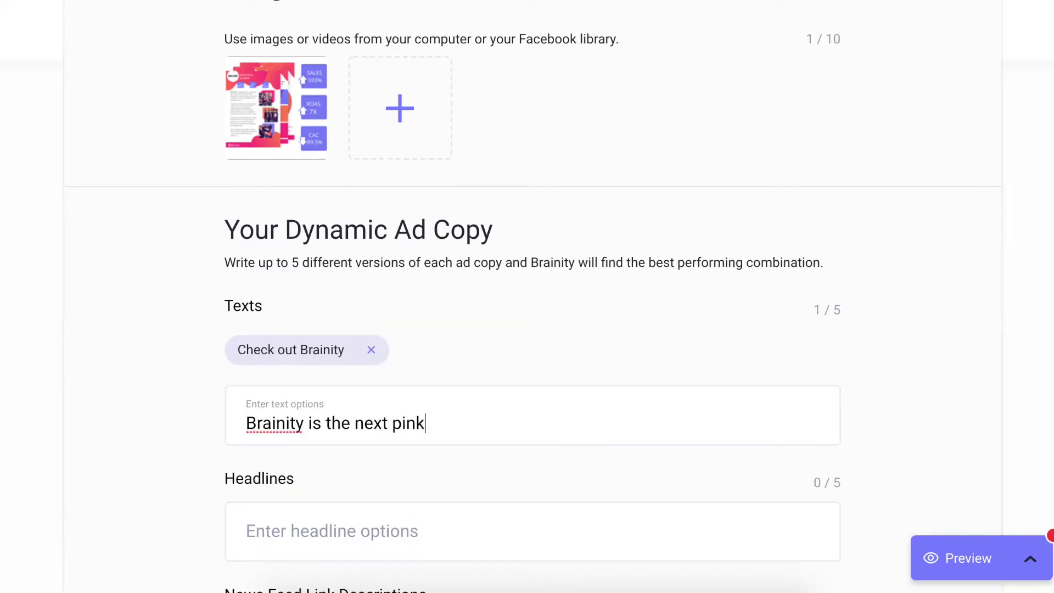
{"action": "key", "text": "Return"}
{"action": "scroll", "coordinate": [357, 400], "scroll_direction": "down", "scroll_amount": 2}
{"action": "left_click", "coordinate": [357, 400]}
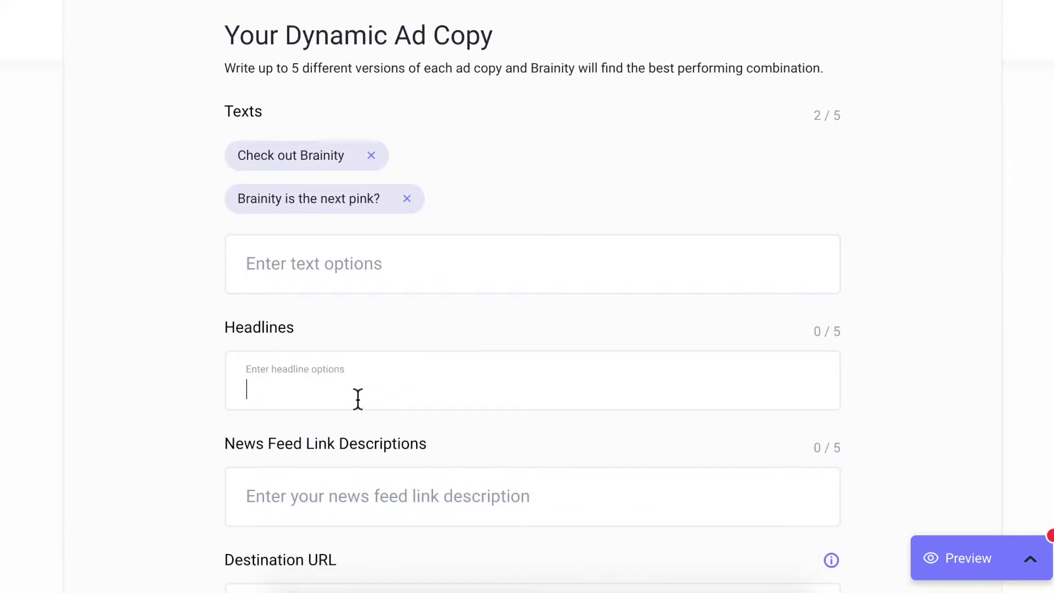
{"action": "type", "text": "Brainity Success"}
{"action": "key", "text": "Return"}
{"action": "scroll", "coordinate": [251, 309], "scroll_direction": "down", "scroll_amount": 3}
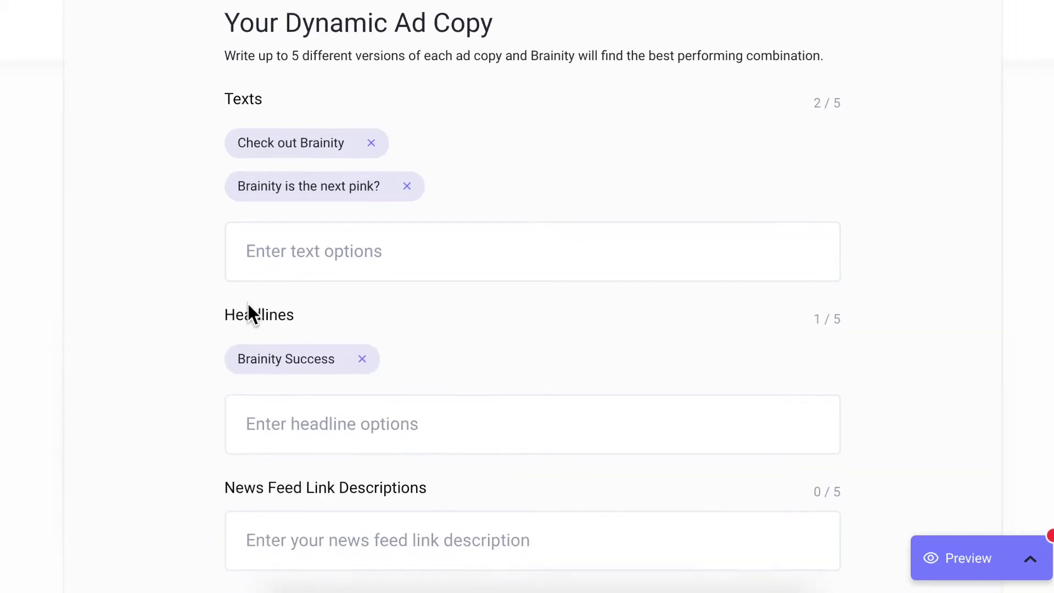
{"action": "type", "text": "www.BrainityHoodies.com"}
{"action": "scroll", "coordinate": [498, 508], "scroll_direction": "down", "scroll_amount": 1}
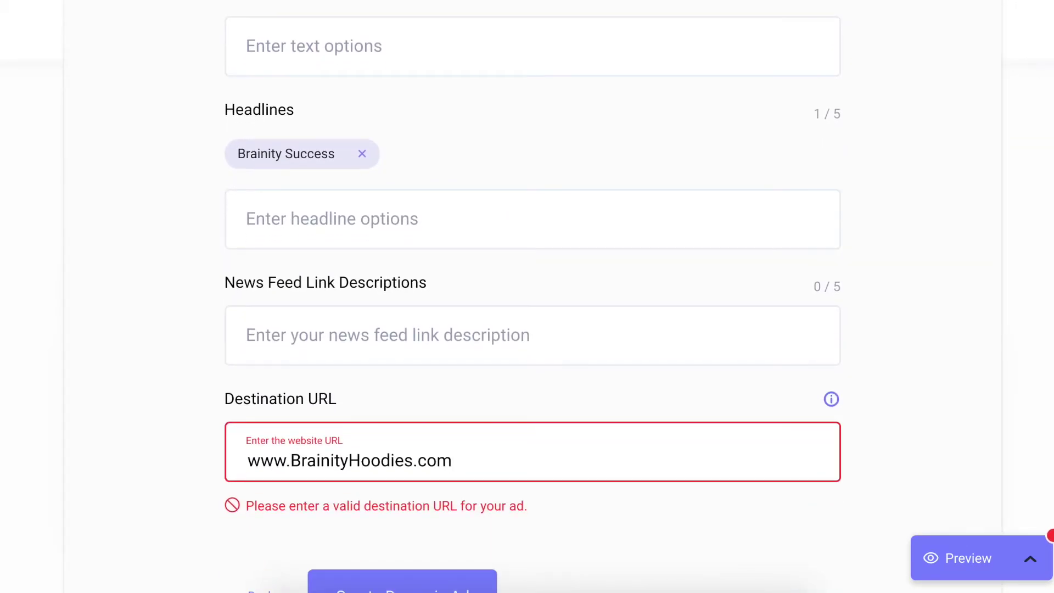
{"action": "scroll", "coordinate": [498, 508], "scroll_direction": "down", "scroll_amount": 2}
{"action": "left_click", "coordinate": [974, 558]}
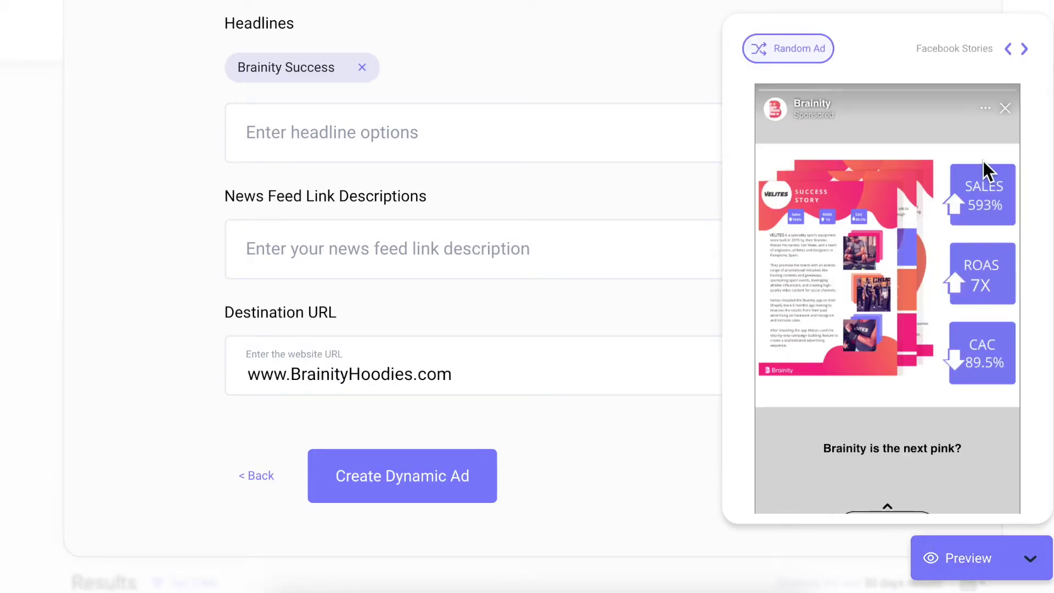
{"action": "left_click", "coordinate": [1008, 47]}
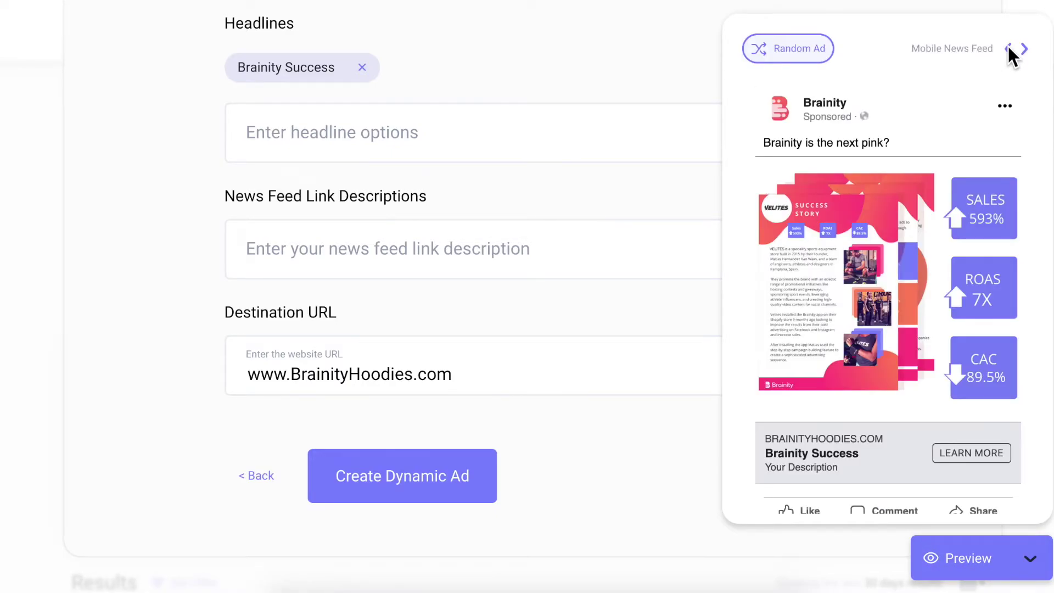
Create the dynamic ad, then expand Hoodie lovers and check the Carousel Ad: Hoodies actions.
{"action": "left_click", "coordinate": [466, 461]}
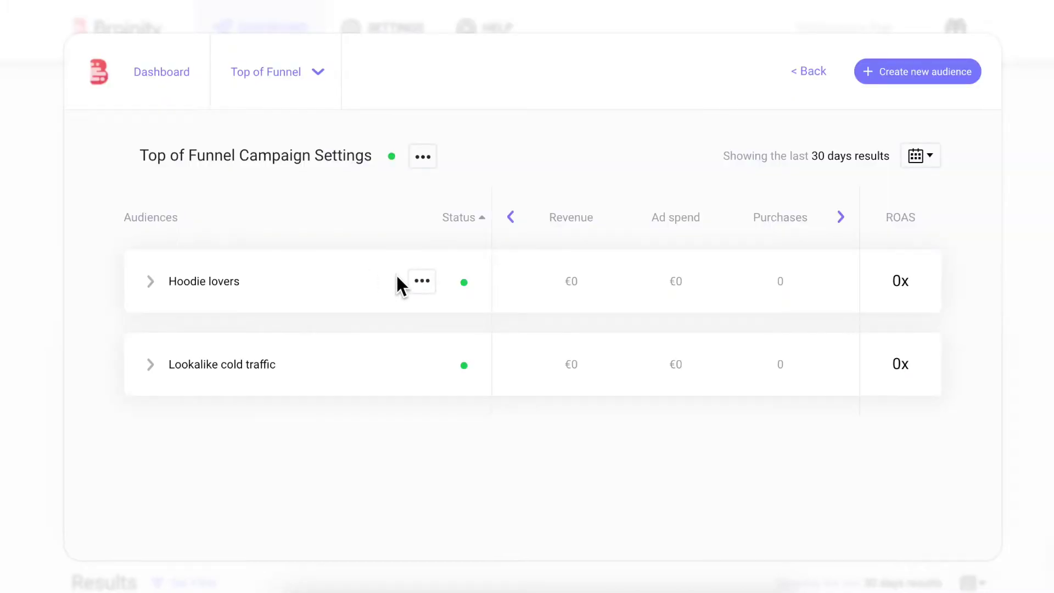
{"action": "left_click", "coordinate": [416, 280]}
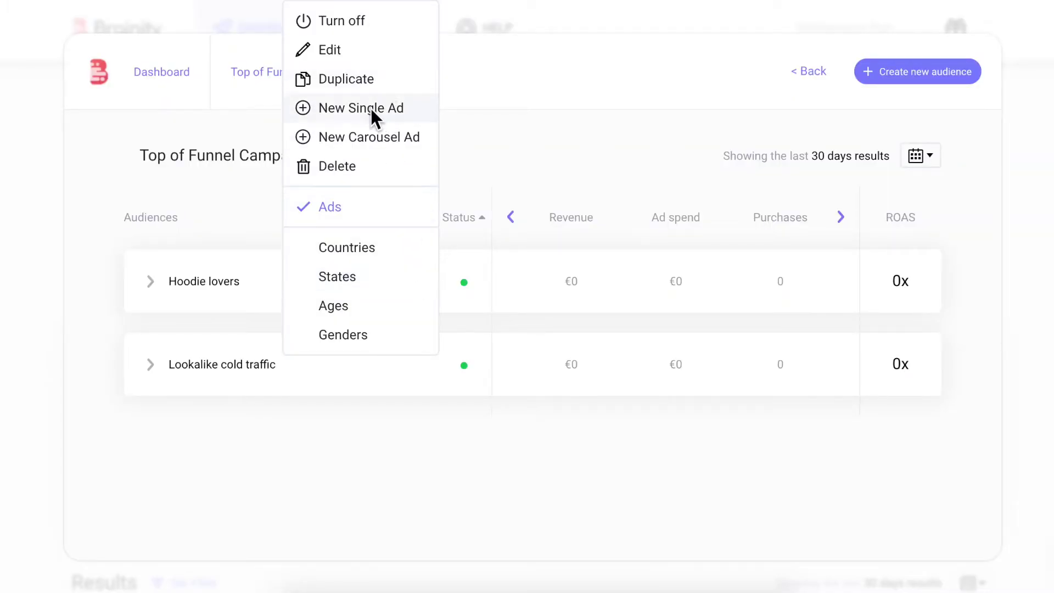
{"action": "left_click", "coordinate": [476, 128]}
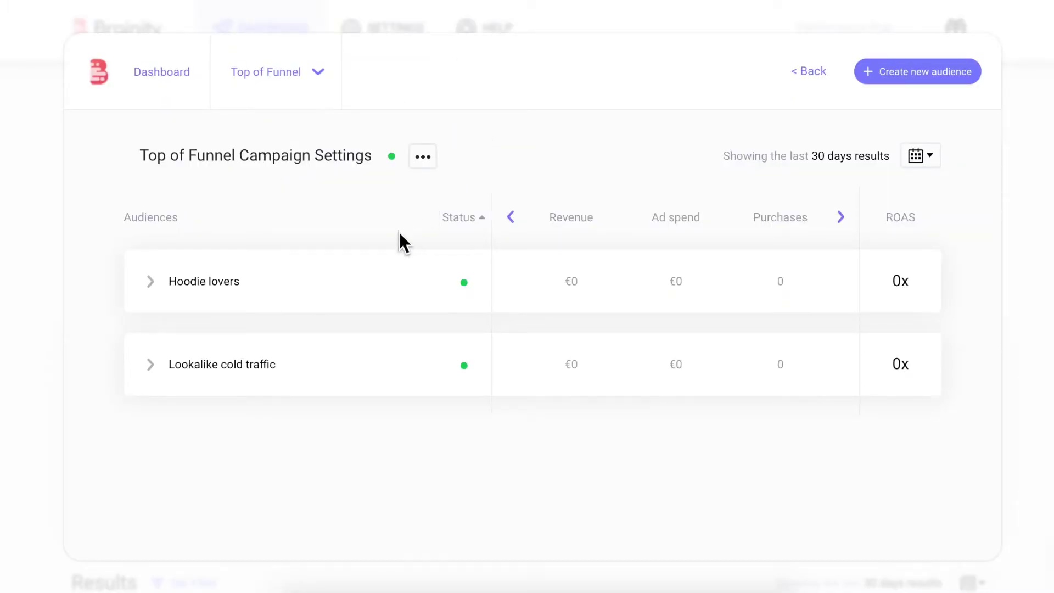
{"action": "left_click", "coordinate": [150, 281]}
{"action": "left_click", "coordinate": [422, 340]}
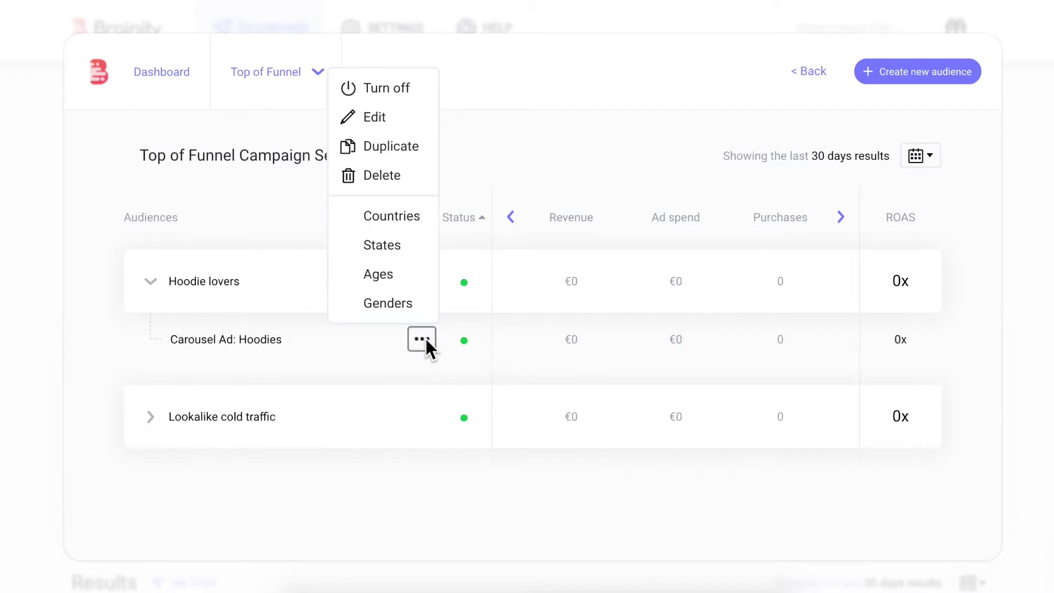
Page through the metric columns and switch to the Middle of Funnel campaign.
{"action": "left_click", "coordinate": [511, 217]}
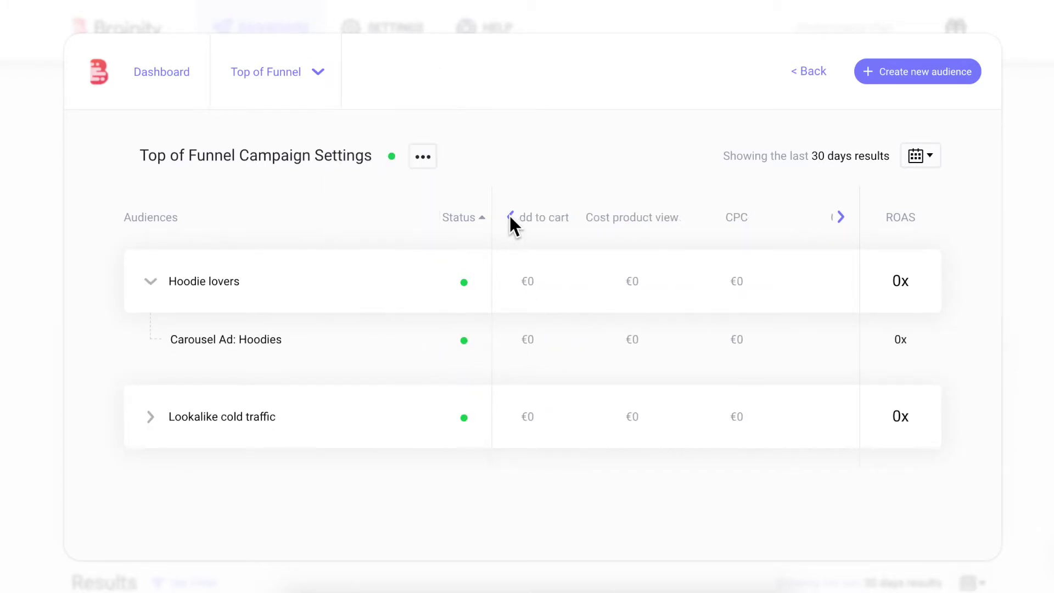
{"action": "left_click", "coordinate": [510, 216]}
{"action": "left_click", "coordinate": [511, 216]}
{"action": "left_click", "coordinate": [510, 216]}
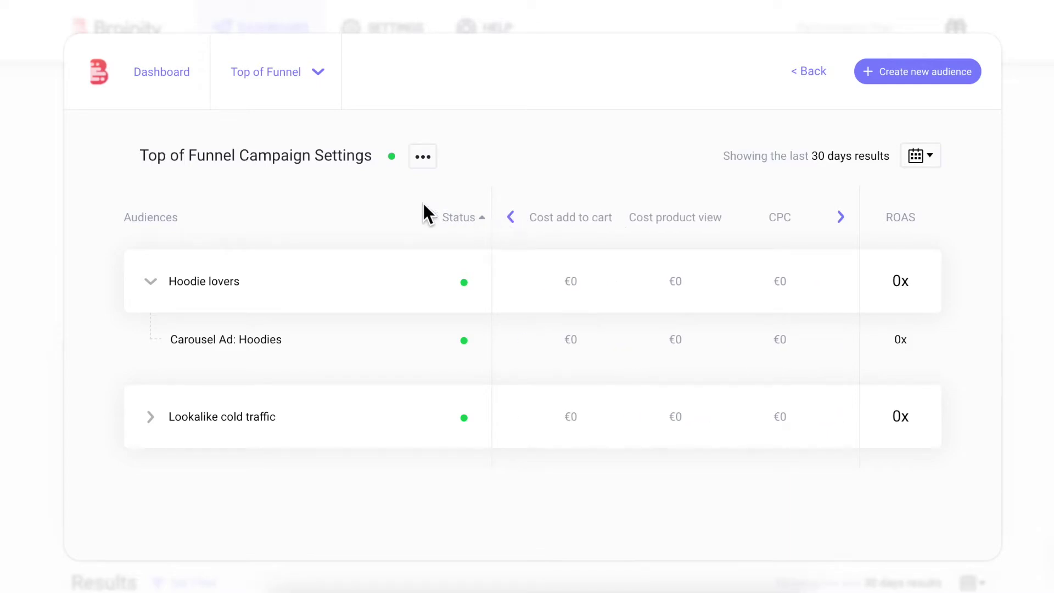
{"action": "left_click", "coordinate": [319, 73]}
{"action": "left_click", "coordinate": [323, 160]}
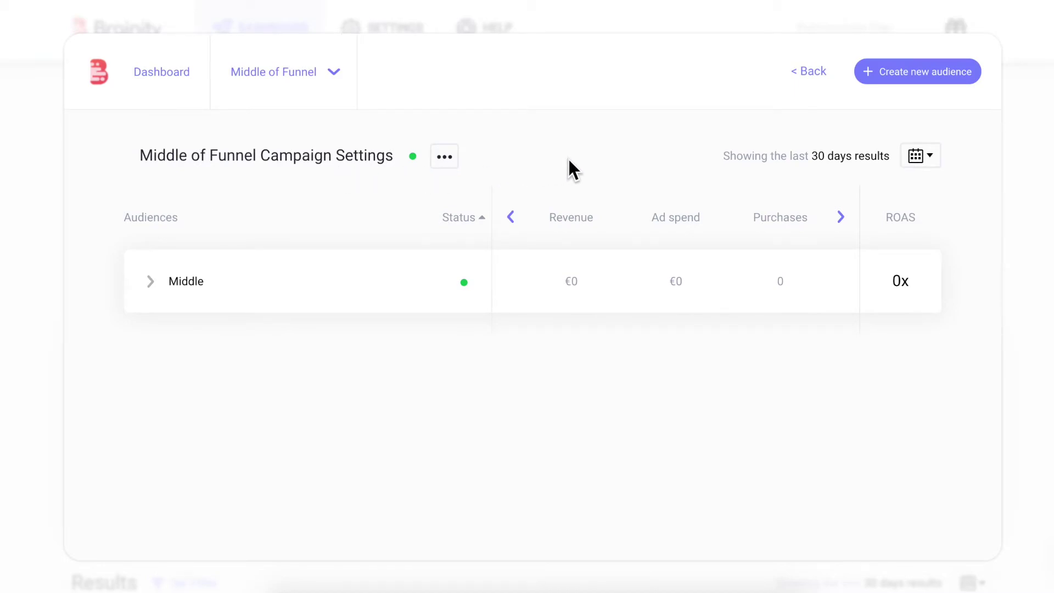
Create a new audience named 'Building trust' and accept the default demographics.
{"action": "left_click", "coordinate": [883, 71]}
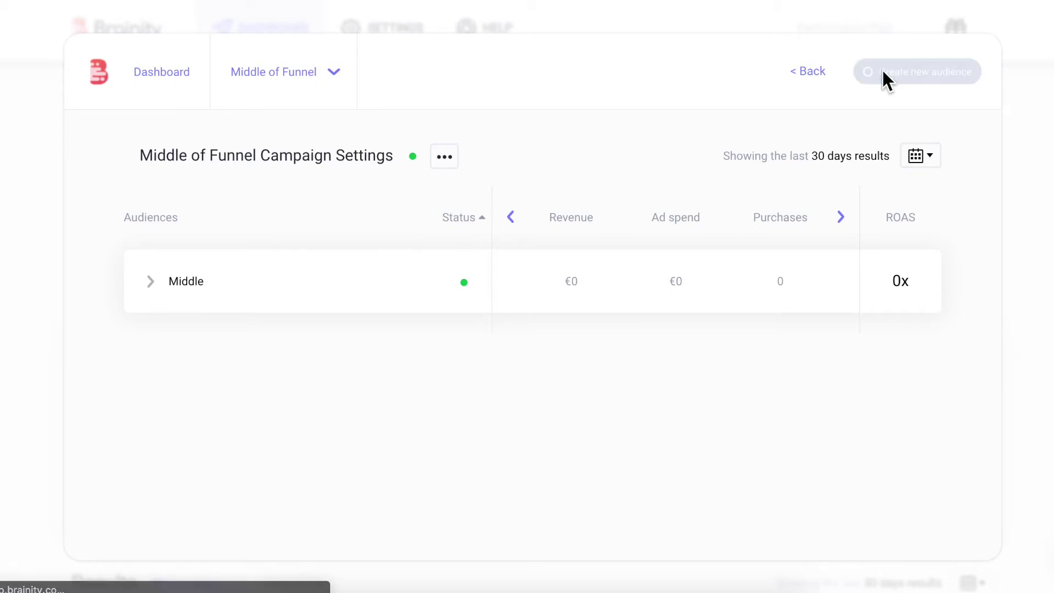
{"action": "type", "text": "Building trust"}
{"action": "left_click", "coordinate": [571, 358]}
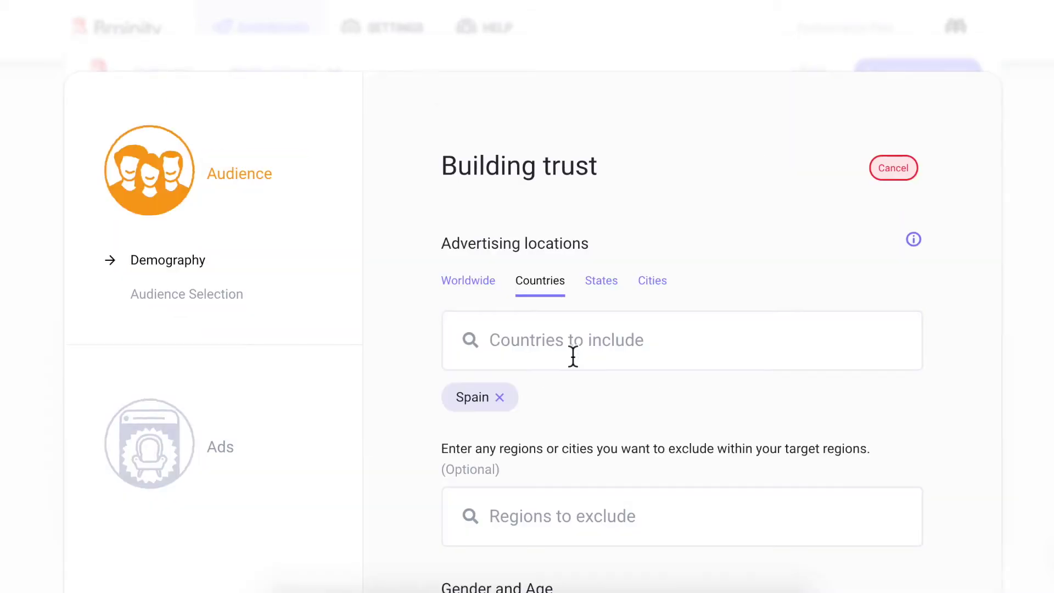
{"action": "scroll", "coordinate": [574, 352], "scroll_direction": "down", "scroll_amount": 5}
{"action": "scroll", "coordinate": [576, 345], "scroll_direction": "down", "scroll_amount": 5}
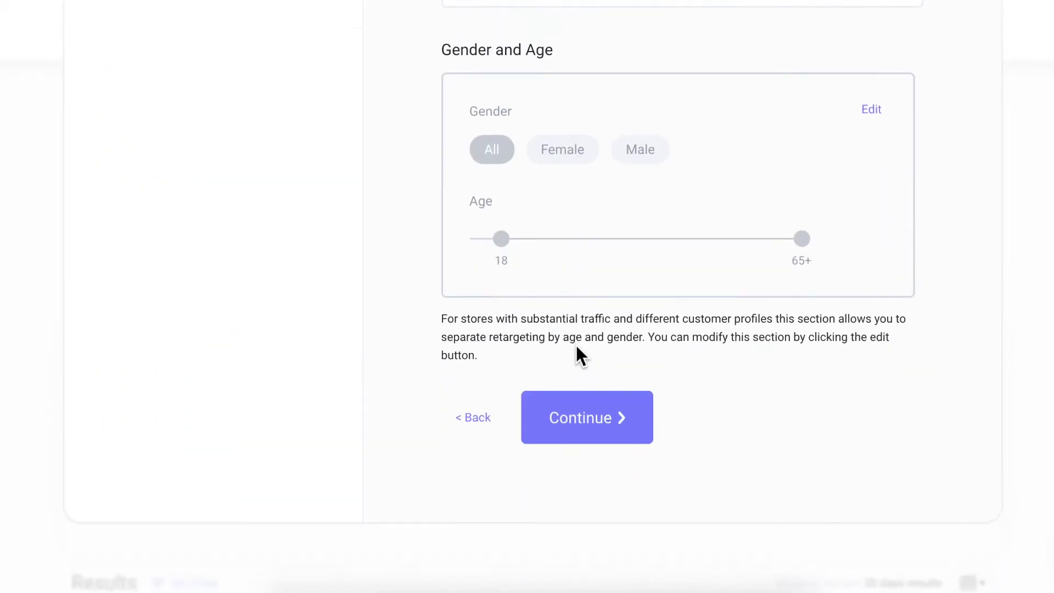
{"action": "left_click", "coordinate": [577, 413]}
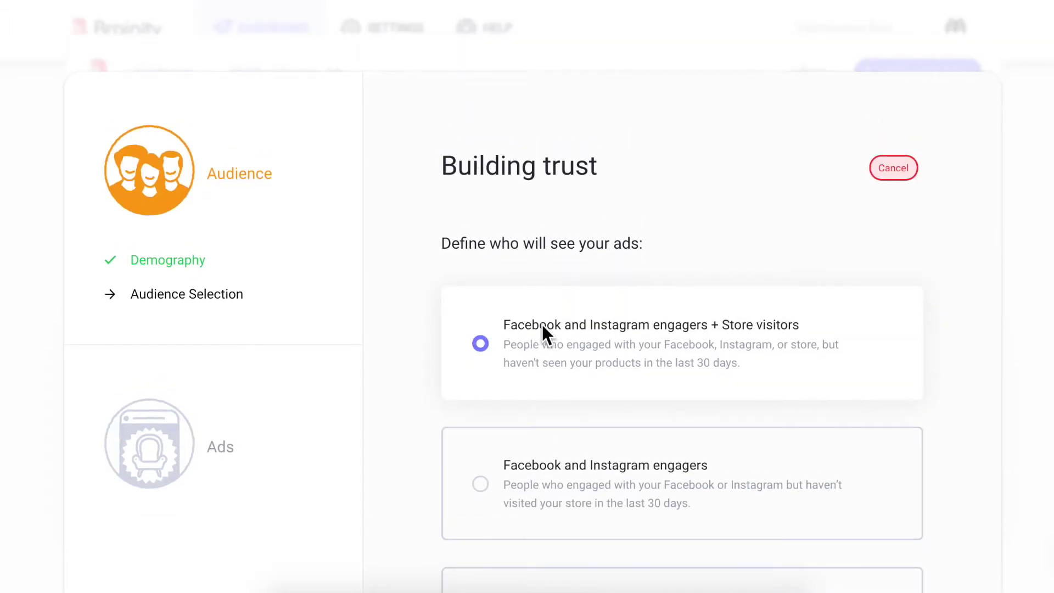
Target visitors of specific store pages, keeping the Contain page-matching rule.
{"action": "scroll", "coordinate": [542, 332], "scroll_direction": "down", "scroll_amount": 1}
{"action": "scroll", "coordinate": [542, 332], "scroll_direction": "down", "scroll_amount": 1}
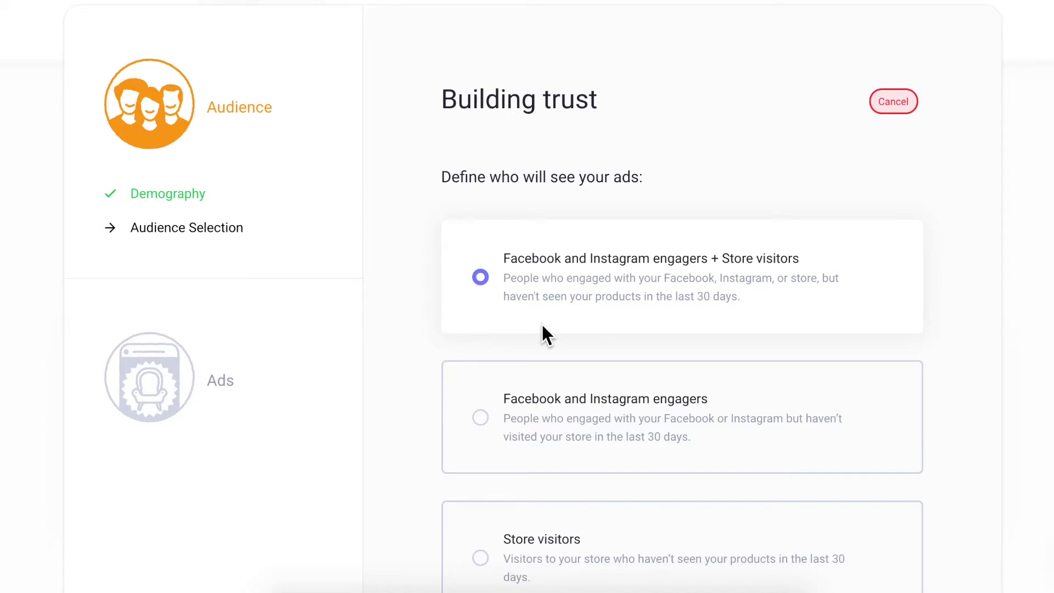
{"action": "scroll", "coordinate": [551, 272], "scroll_direction": "down", "scroll_amount": 4}
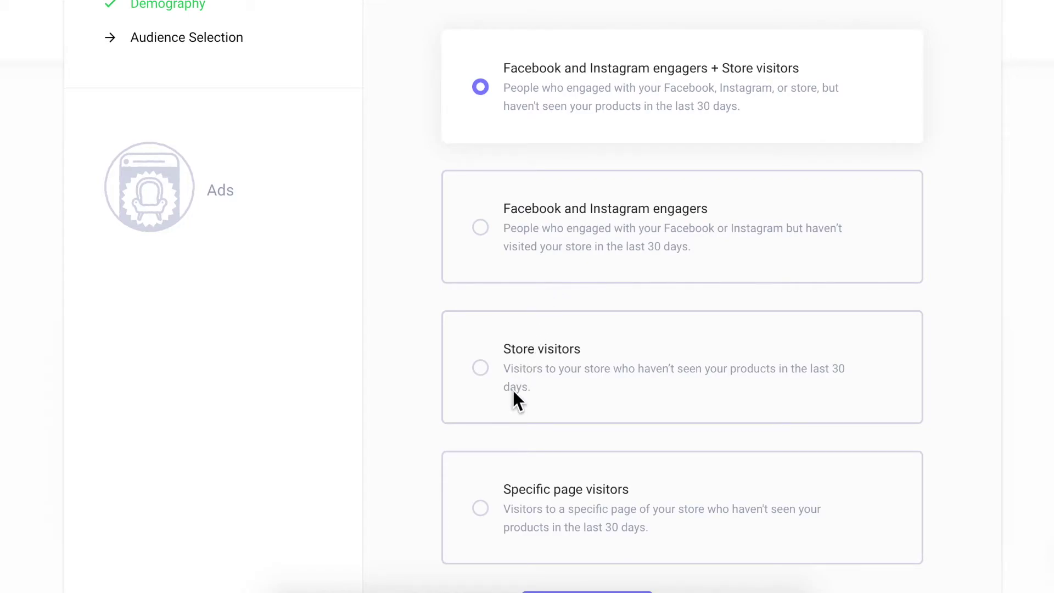
{"action": "left_click", "coordinate": [481, 507]}
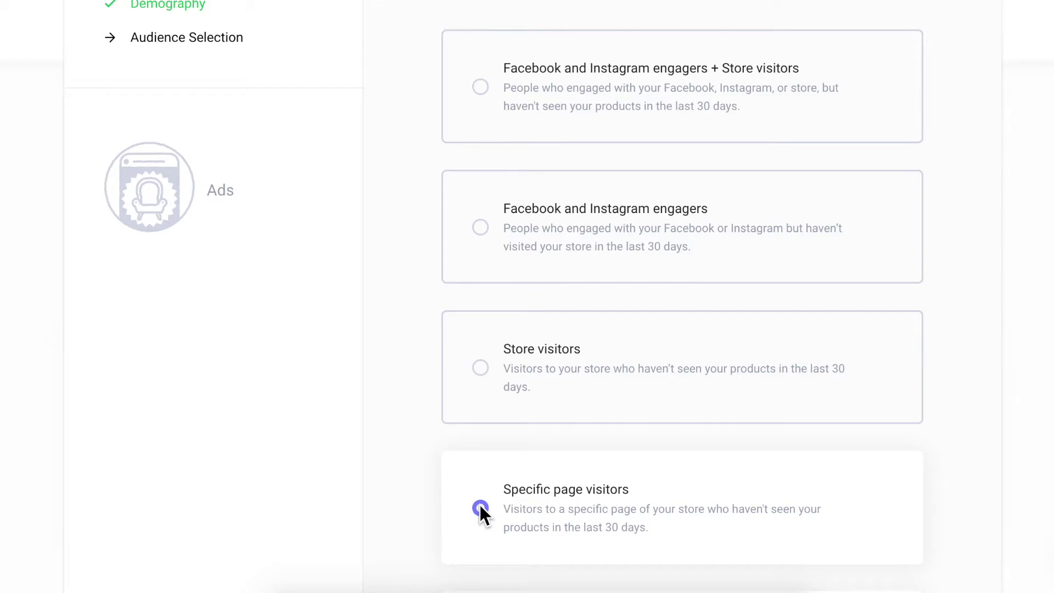
{"action": "scroll", "coordinate": [477, 530], "scroll_direction": "down", "scroll_amount": 5}
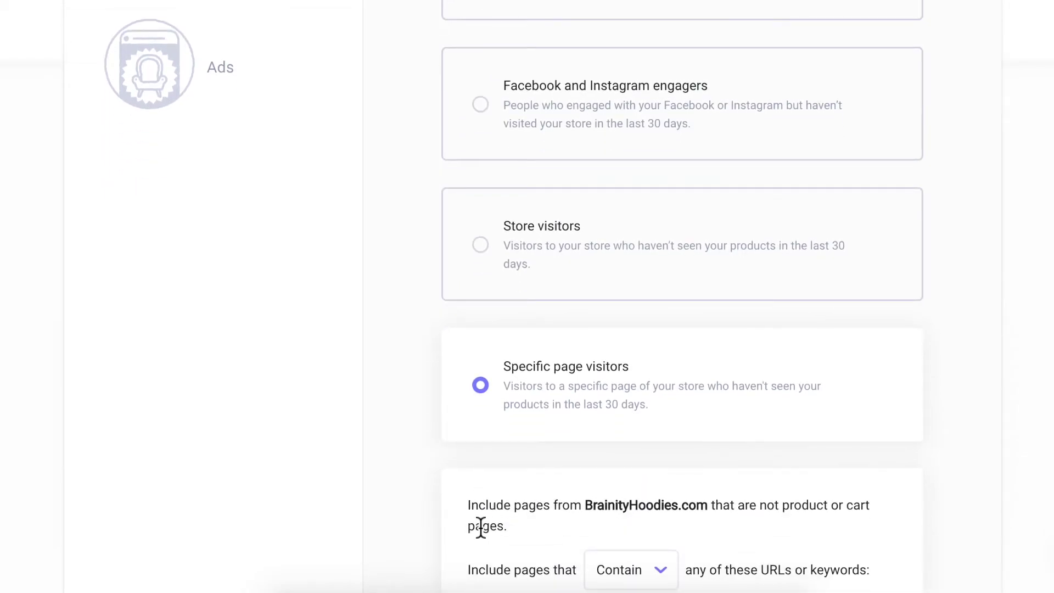
{"action": "left_click", "coordinate": [668, 435]}
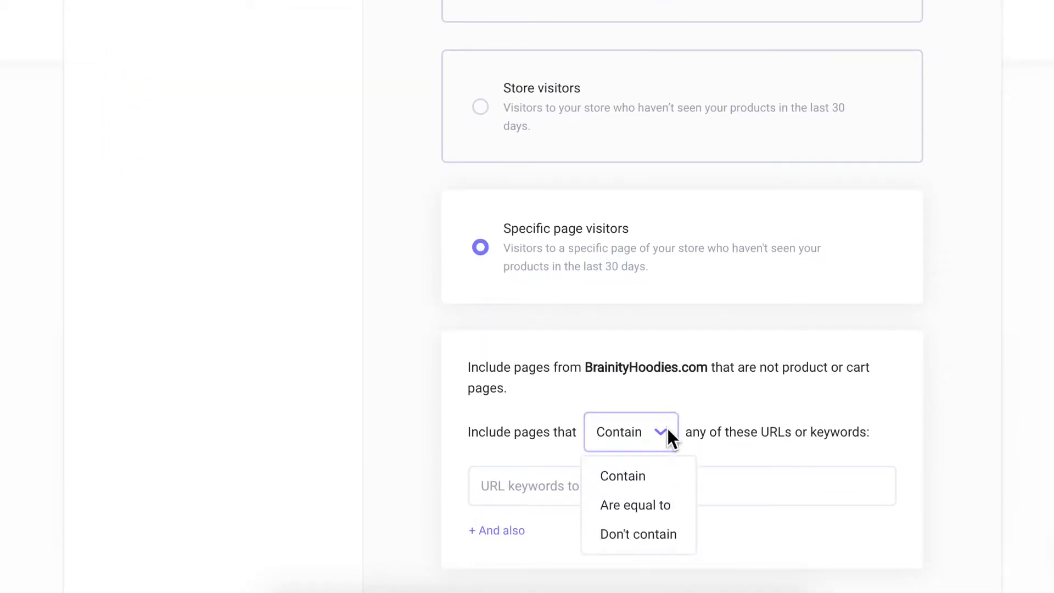
{"action": "left_click", "coordinate": [737, 478]}
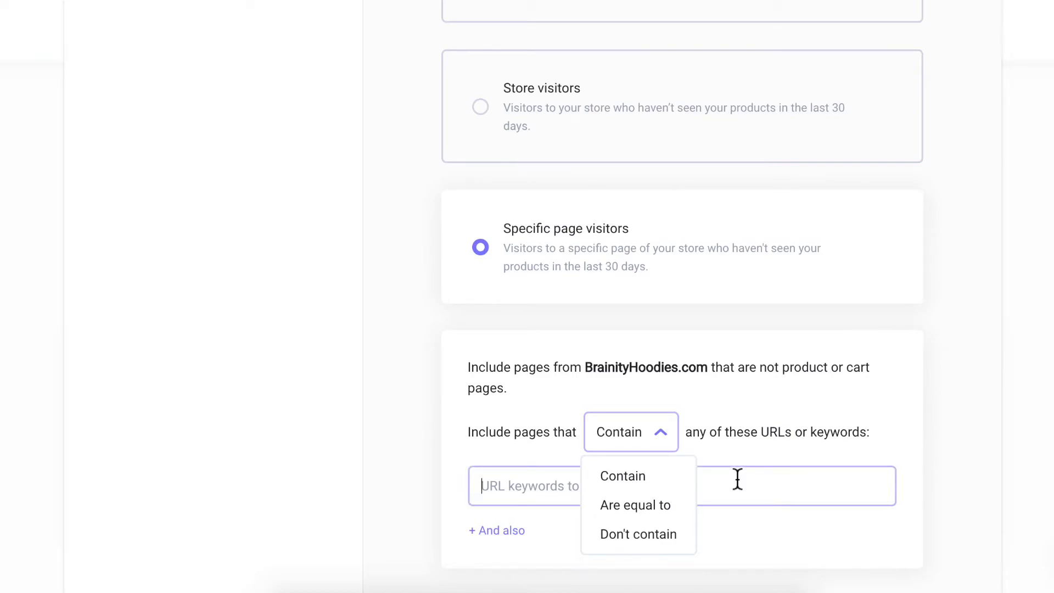
{"action": "left_click", "coordinate": [738, 479]}
{"action": "scroll", "coordinate": [736, 478], "scroll_direction": "down", "scroll_amount": 2}
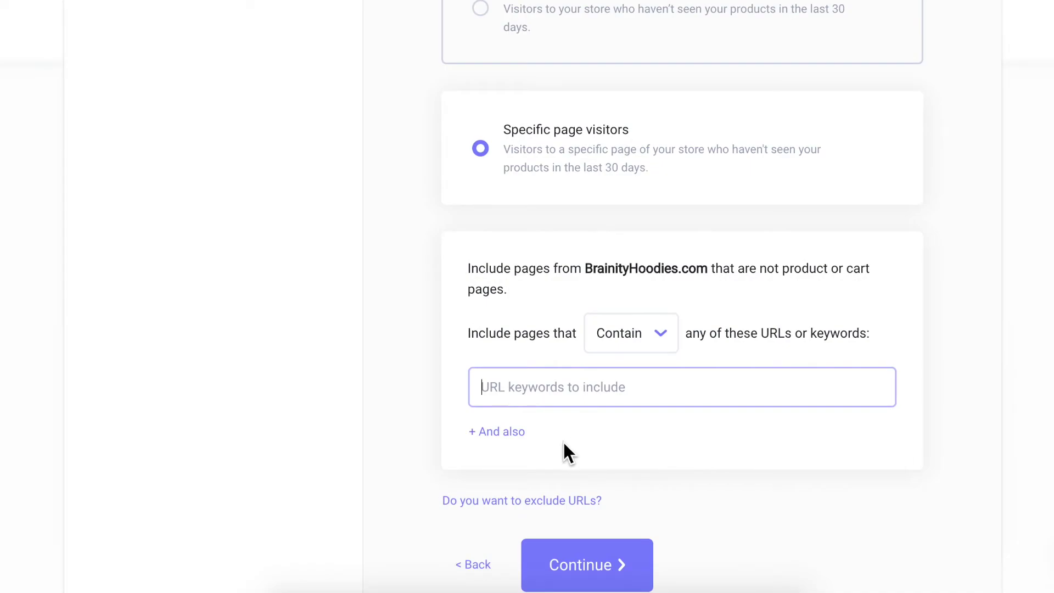
{"action": "scroll", "coordinate": [565, 452], "scroll_direction": "down", "scroll_amount": 1}
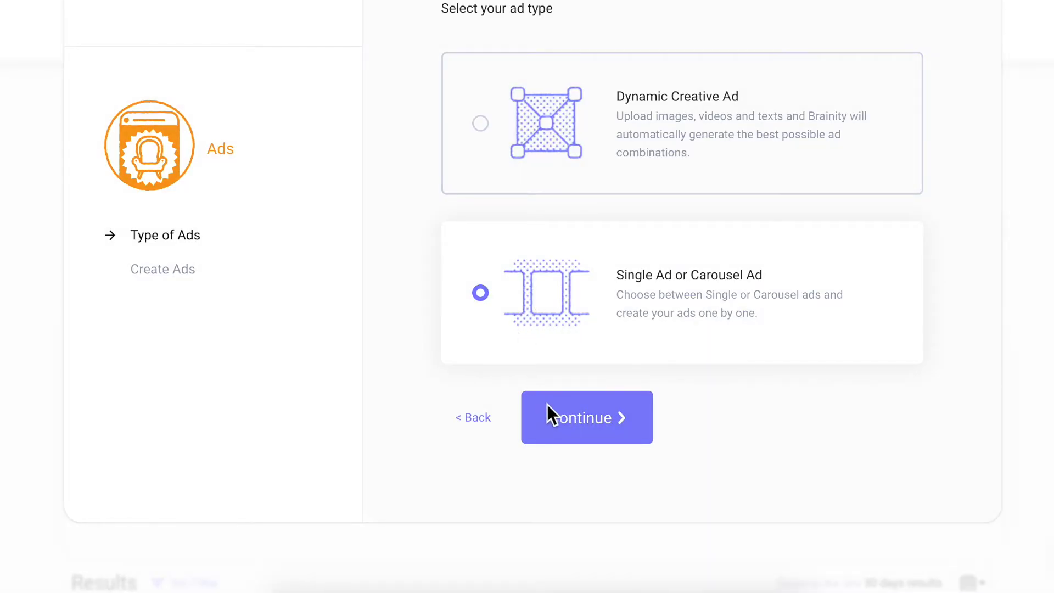
Continue with the carousel ad type and review carousel slides 2 and 3.
{"action": "left_click", "coordinate": [568, 417]}
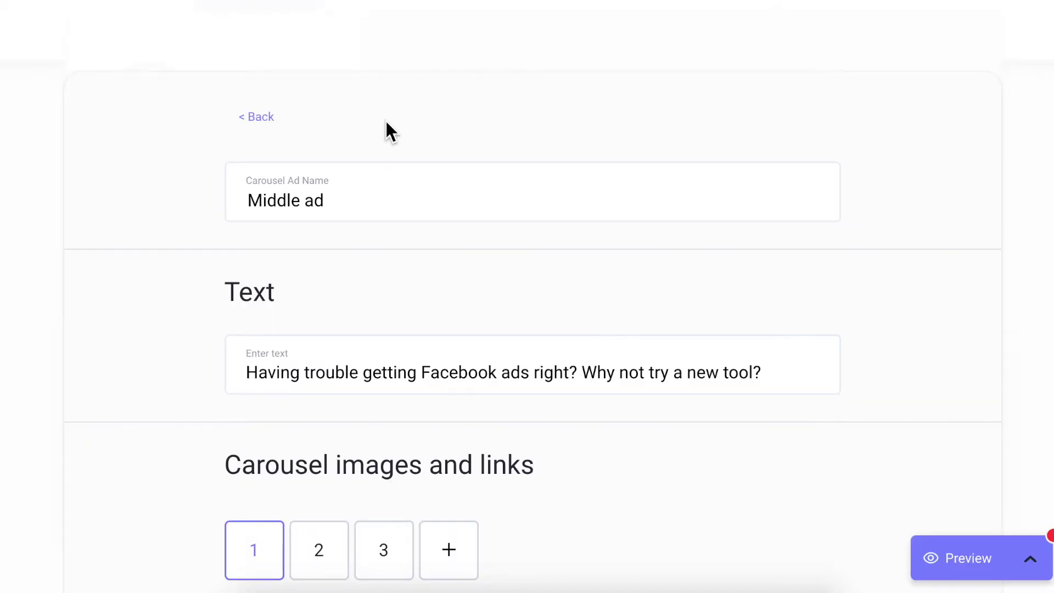
{"action": "scroll", "coordinate": [390, 153], "scroll_direction": "down", "scroll_amount": 5}
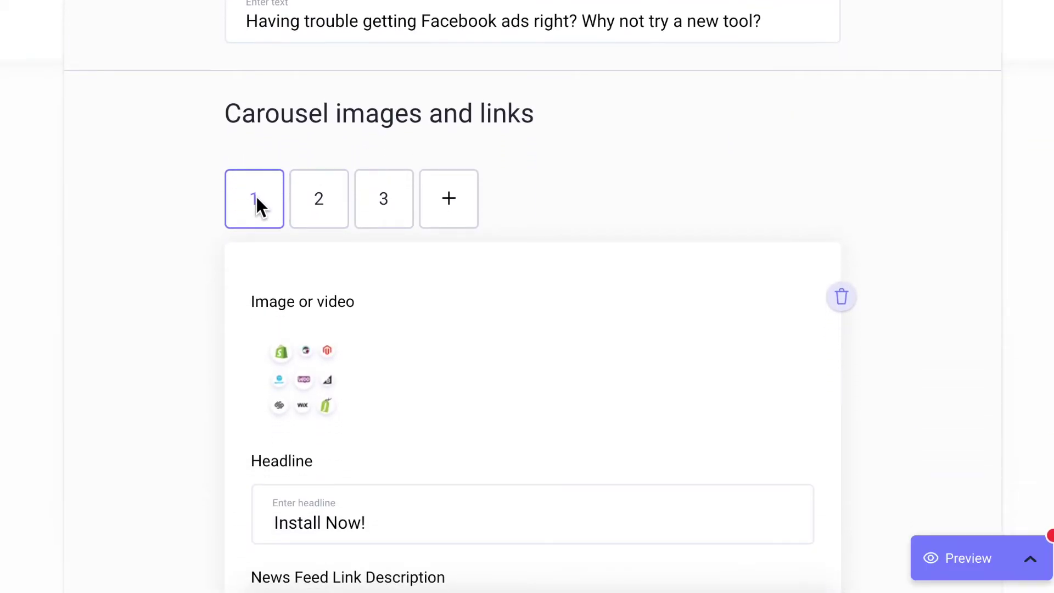
{"action": "left_click", "coordinate": [315, 197]}
{"action": "left_click", "coordinate": [381, 197]}
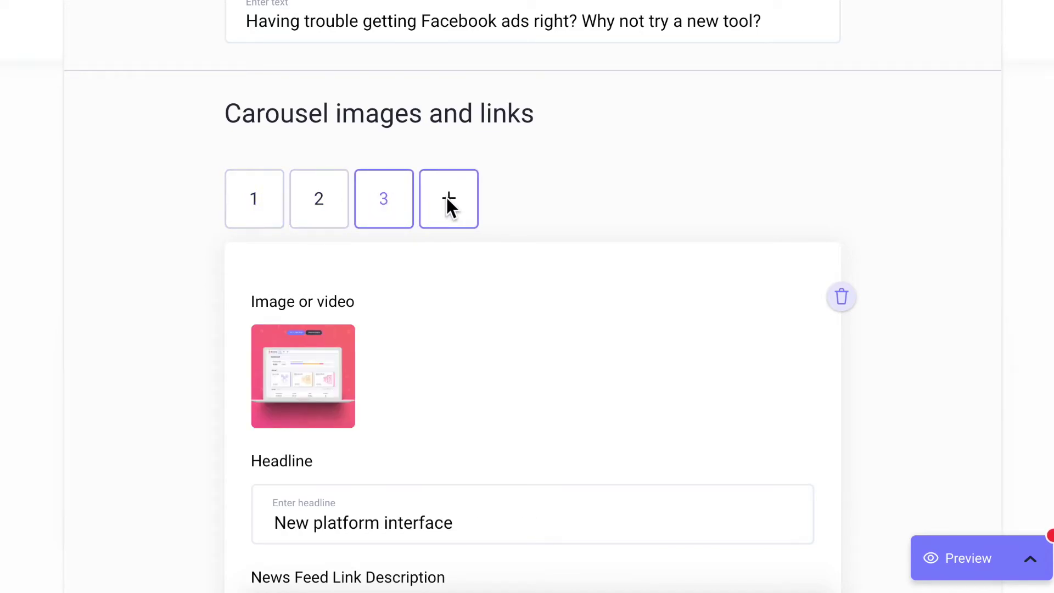
{"action": "scroll", "coordinate": [426, 254], "scroll_direction": "down", "scroll_amount": 5}
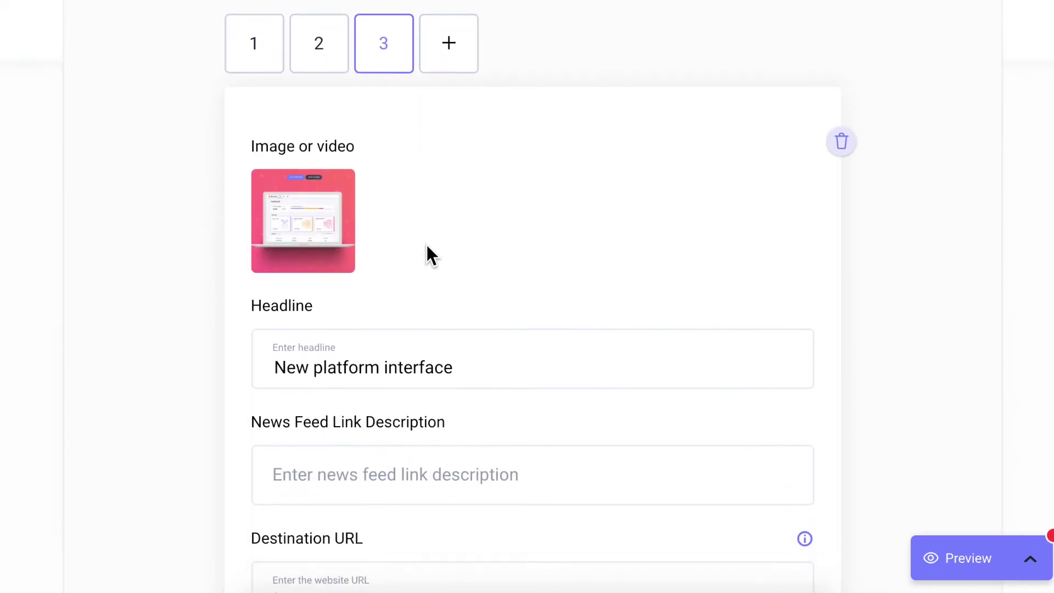
Preview the carousel in the Instagram feed, flipping through slides, then create the carousel ad.
{"action": "left_click", "coordinate": [928, 549]}
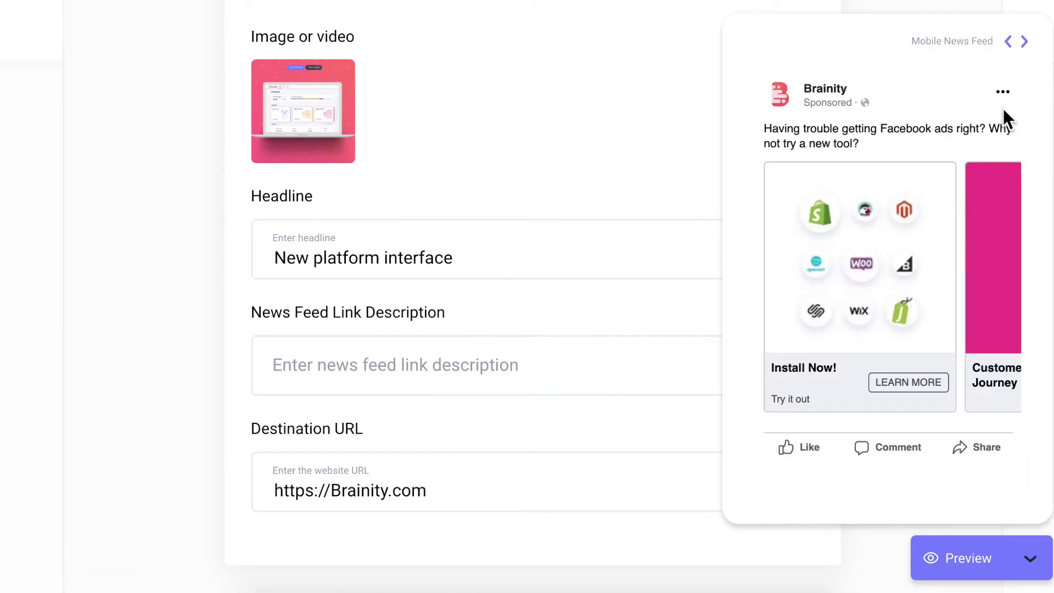
{"action": "left_click", "coordinate": [1025, 41]}
{"action": "left_click", "coordinate": [997, 264]}
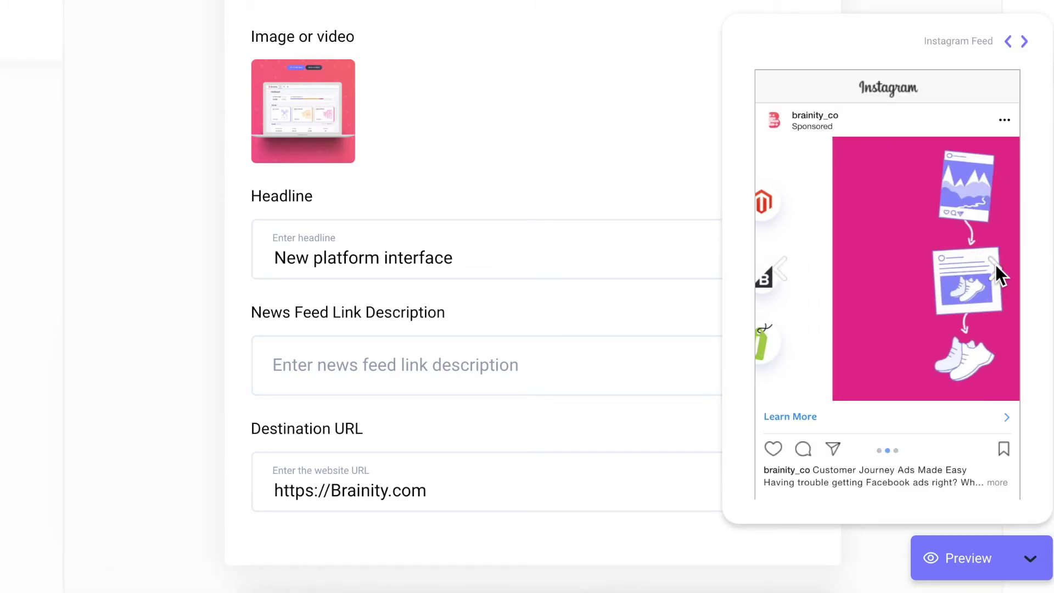
{"action": "left_click", "coordinate": [996, 265]}
{"action": "left_click", "coordinate": [780, 264]}
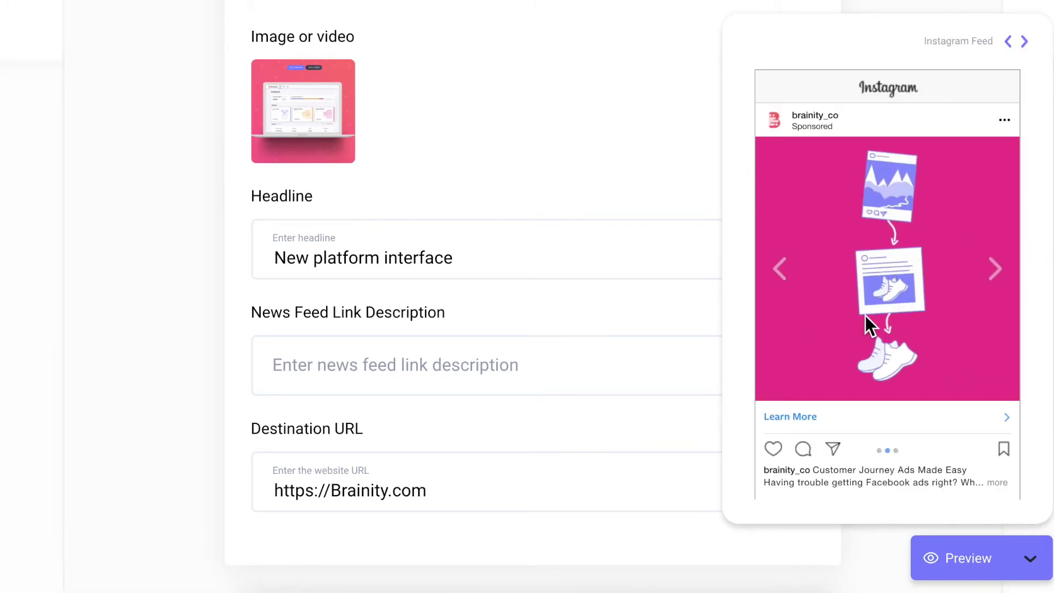
{"action": "scroll", "coordinate": [865, 315], "scroll_direction": "down", "scroll_amount": 1}
{"action": "scroll", "coordinate": [650, 376], "scroll_direction": "down", "scroll_amount": 3}
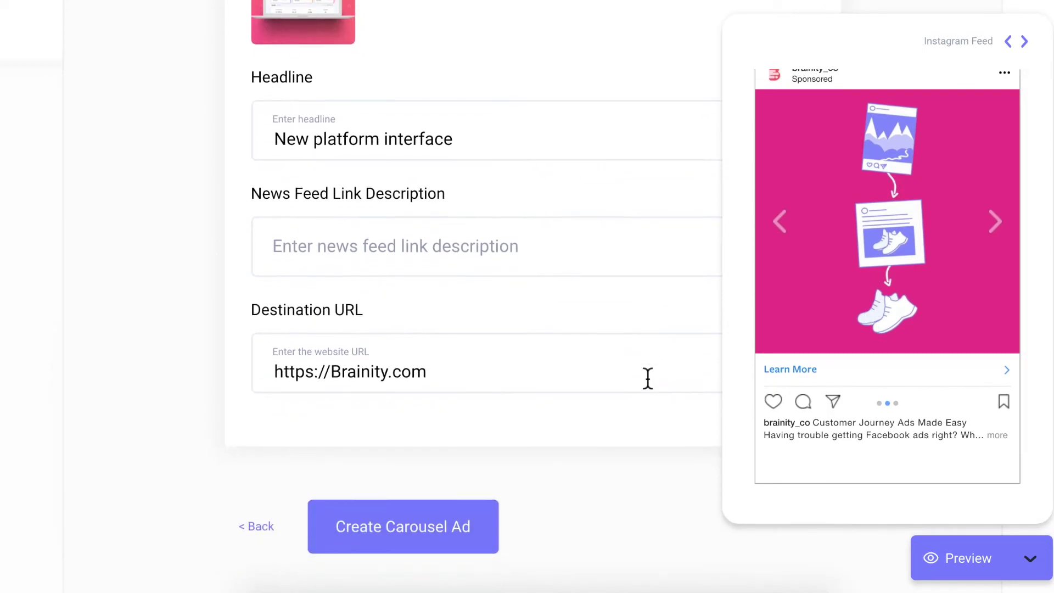
{"action": "left_click", "coordinate": [415, 516]}
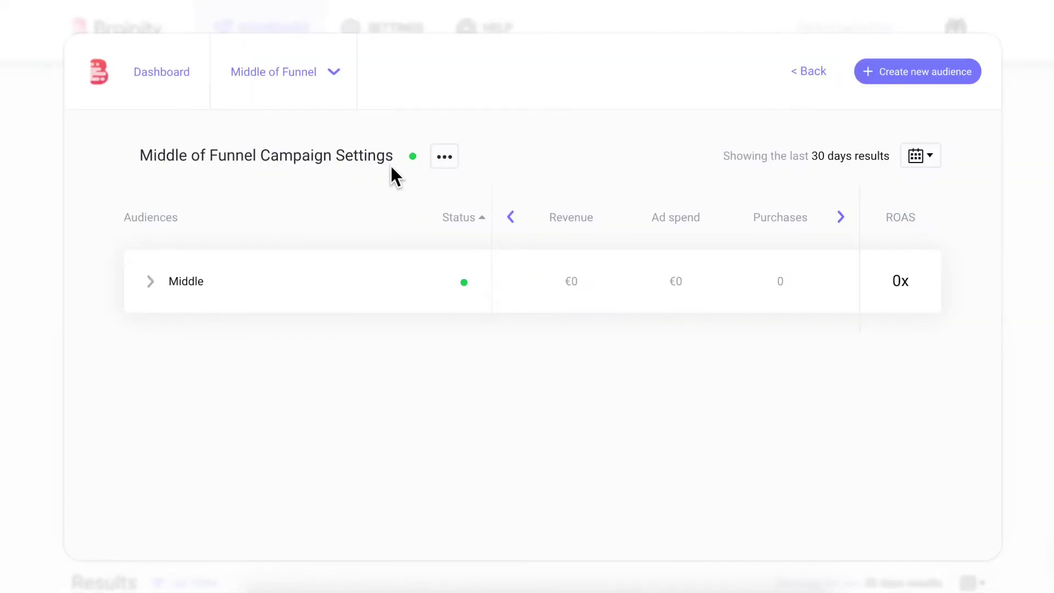
Switch to the Bottom of Funnel campaign and save product image settings as Fill ad with image.
{"action": "left_click", "coordinate": [335, 72]}
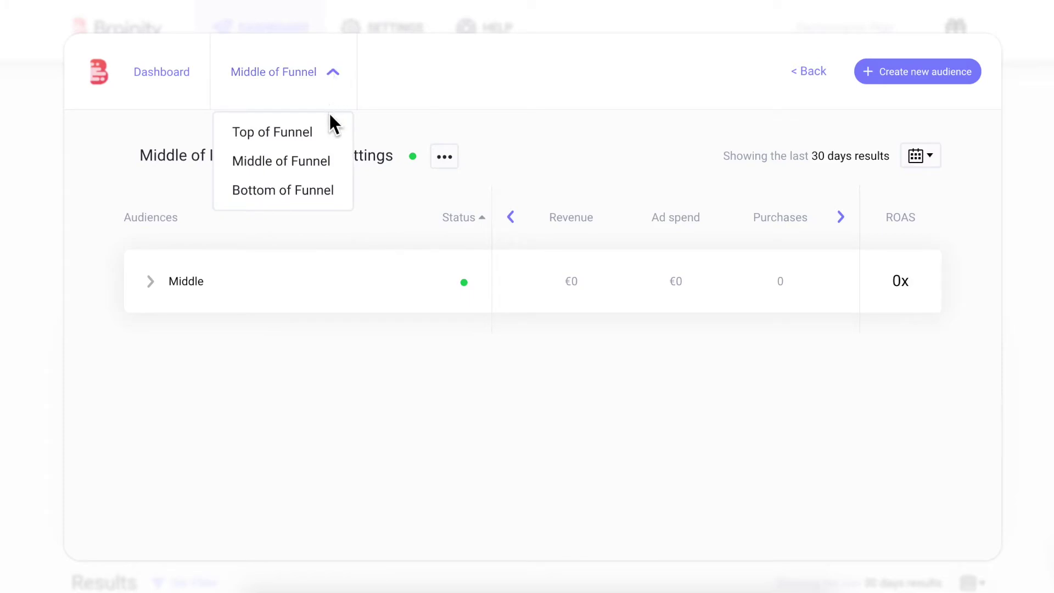
{"action": "left_click", "coordinate": [326, 191]}
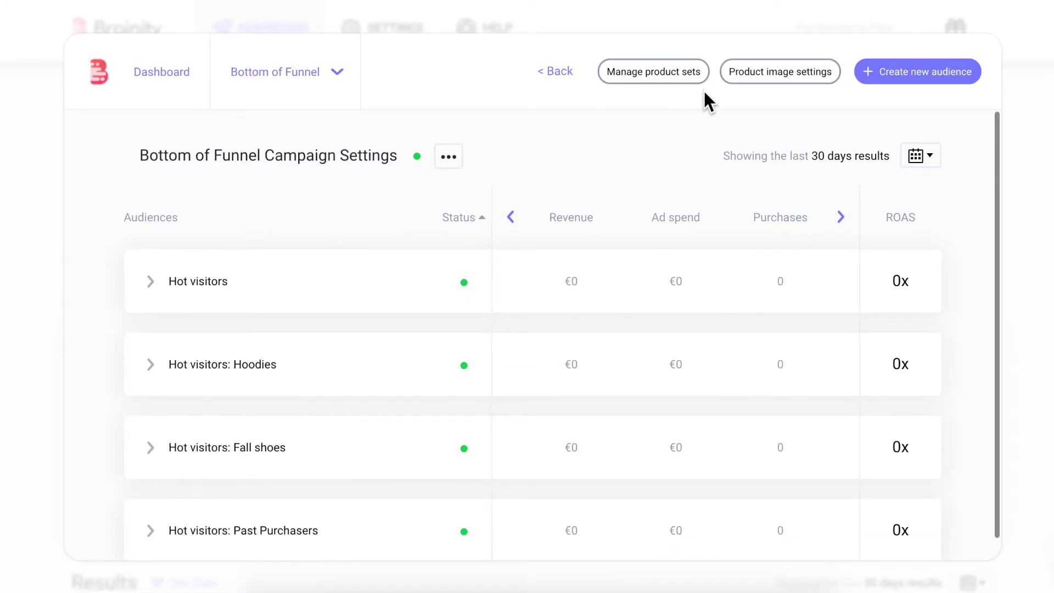
{"action": "left_click", "coordinate": [747, 71]}
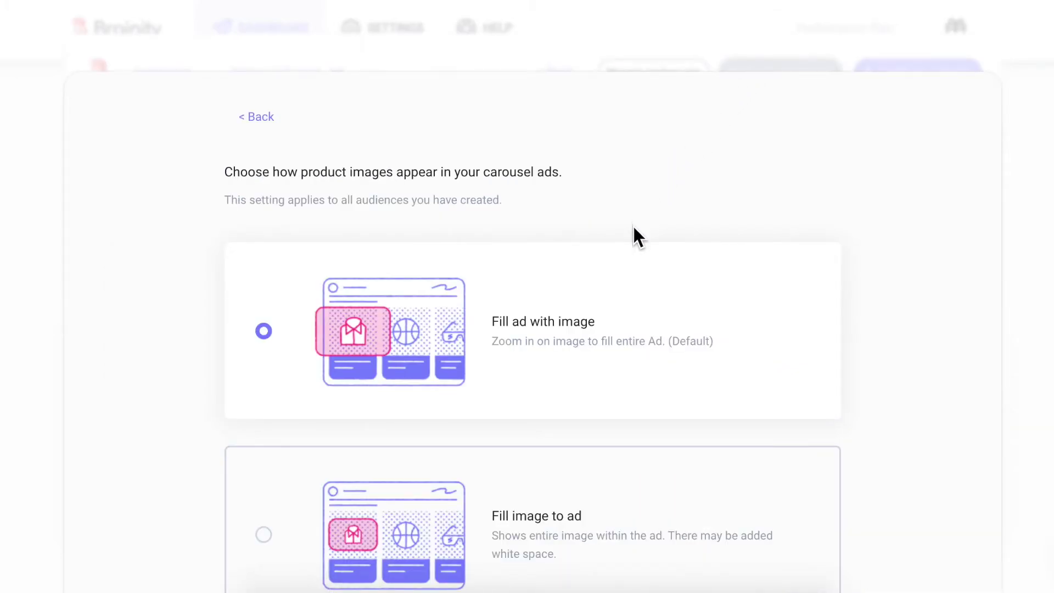
{"action": "scroll", "coordinate": [627, 247], "scroll_direction": "down", "scroll_amount": 6}
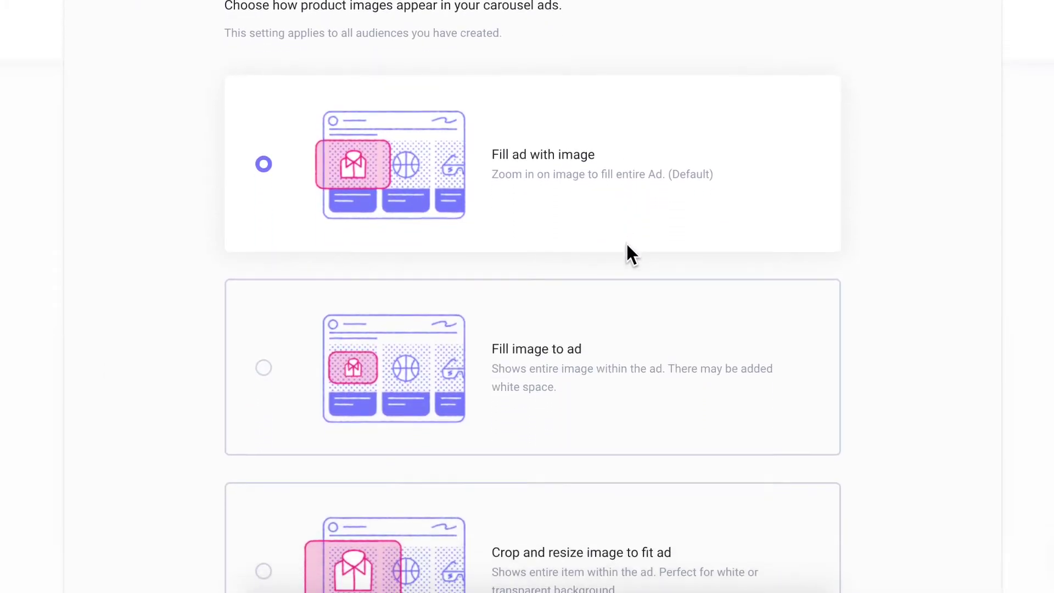
{"action": "scroll", "coordinate": [629, 253], "scroll_direction": "down", "scroll_amount": 3}
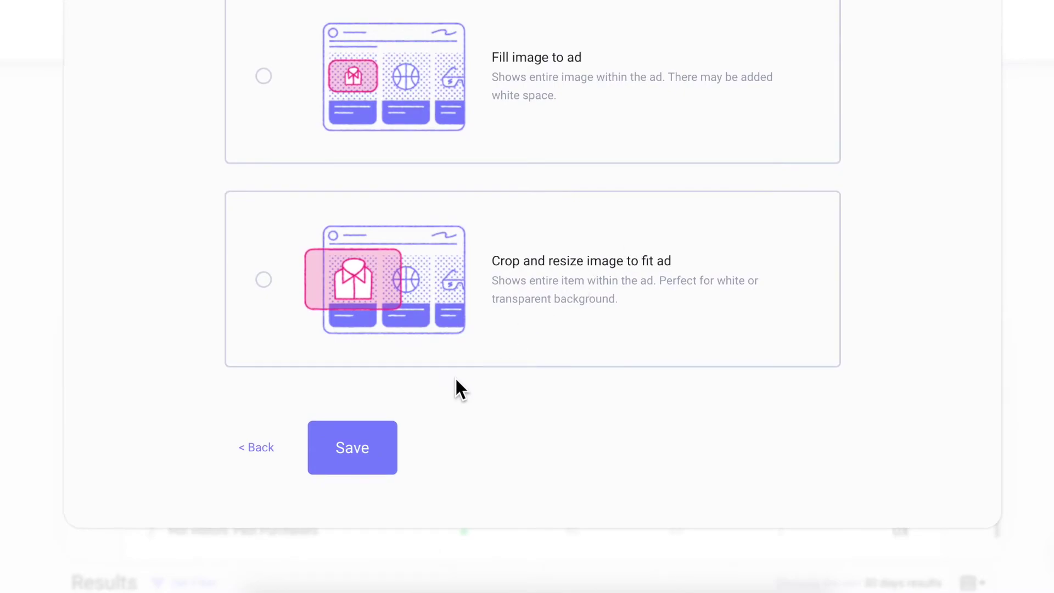
{"action": "left_click", "coordinate": [369, 445]}
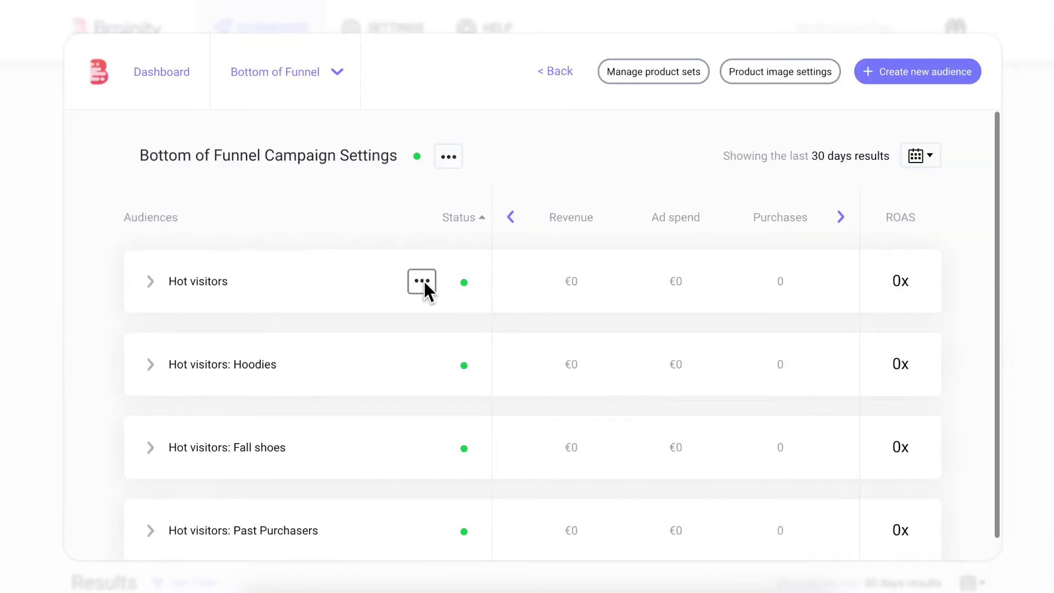
Edit the Hot visitors audience and switch its selection to an advanced audience definition.
{"action": "left_click", "coordinate": [422, 281]}
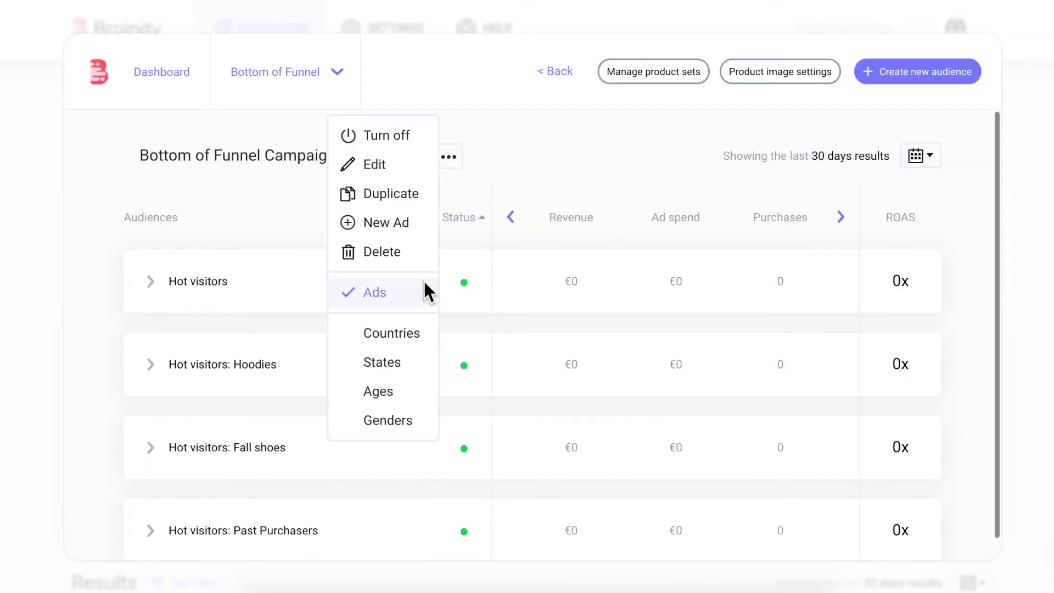
{"action": "left_click", "coordinate": [391, 167]}
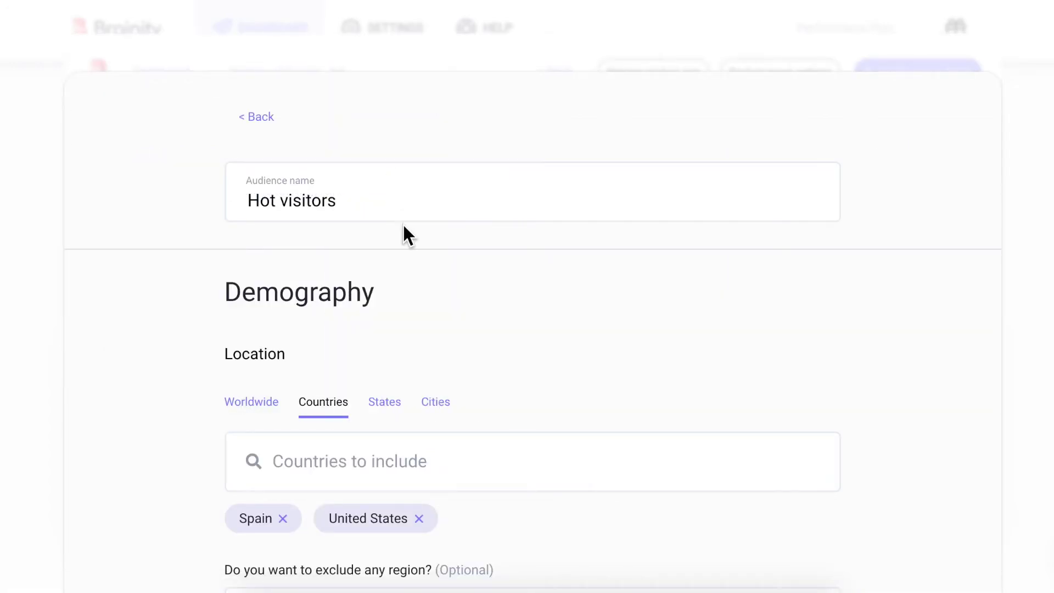
{"action": "scroll", "coordinate": [403, 225], "scroll_direction": "down", "scroll_amount": 5}
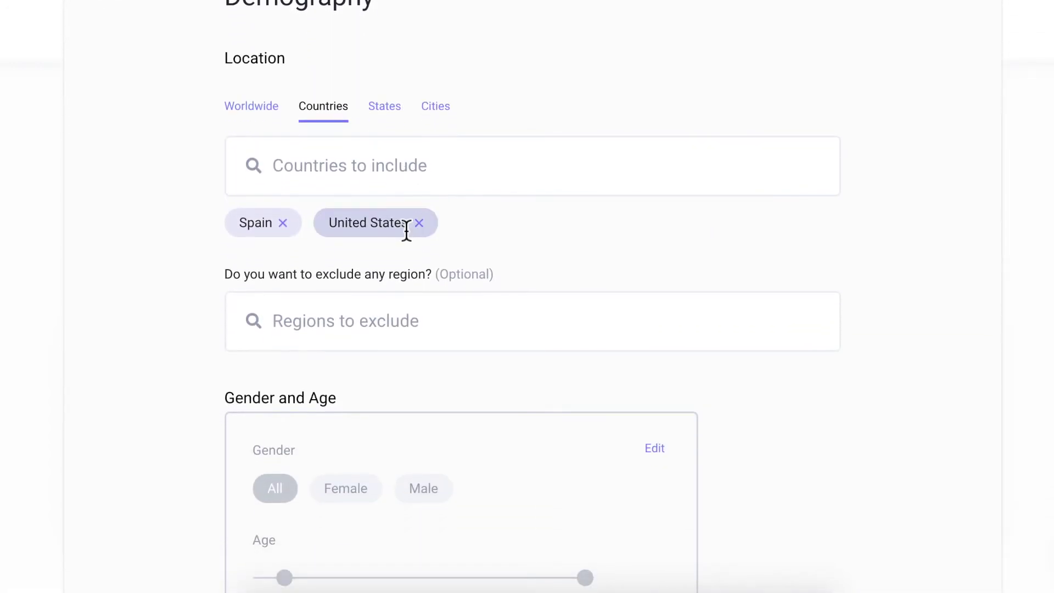
{"action": "scroll", "coordinate": [407, 230], "scroll_direction": "down", "scroll_amount": 9}
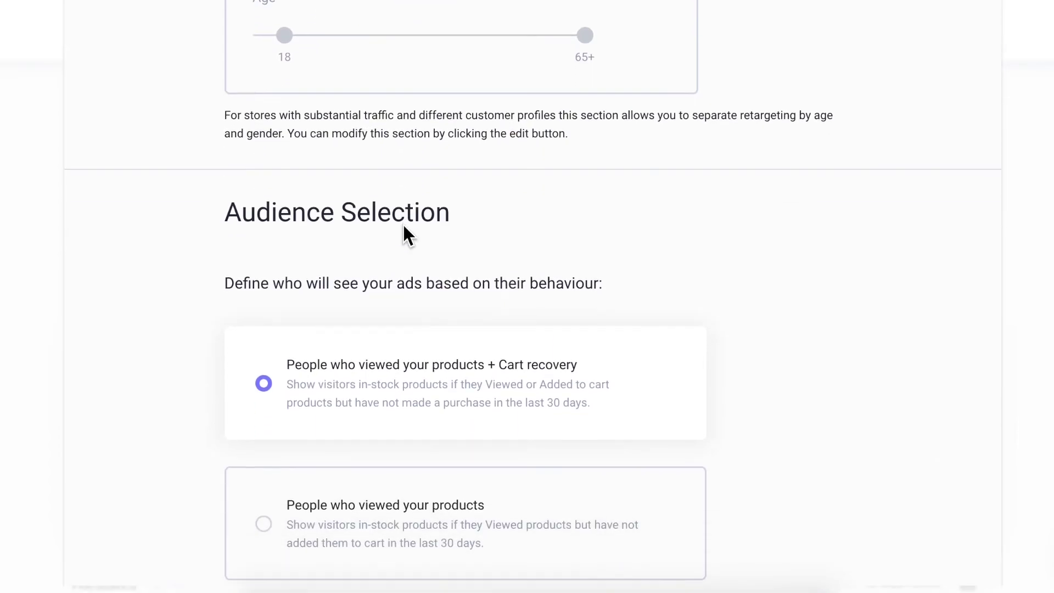
{"action": "scroll", "coordinate": [403, 223], "scroll_direction": "down", "scroll_amount": 3}
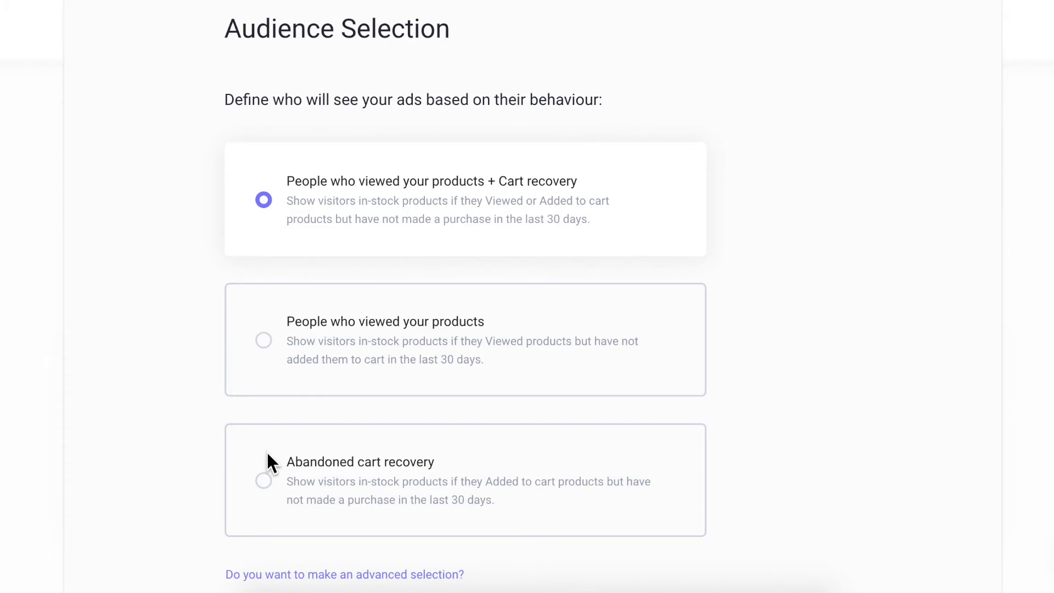
{"action": "scroll", "coordinate": [268, 454], "scroll_direction": "down", "scroll_amount": 2}
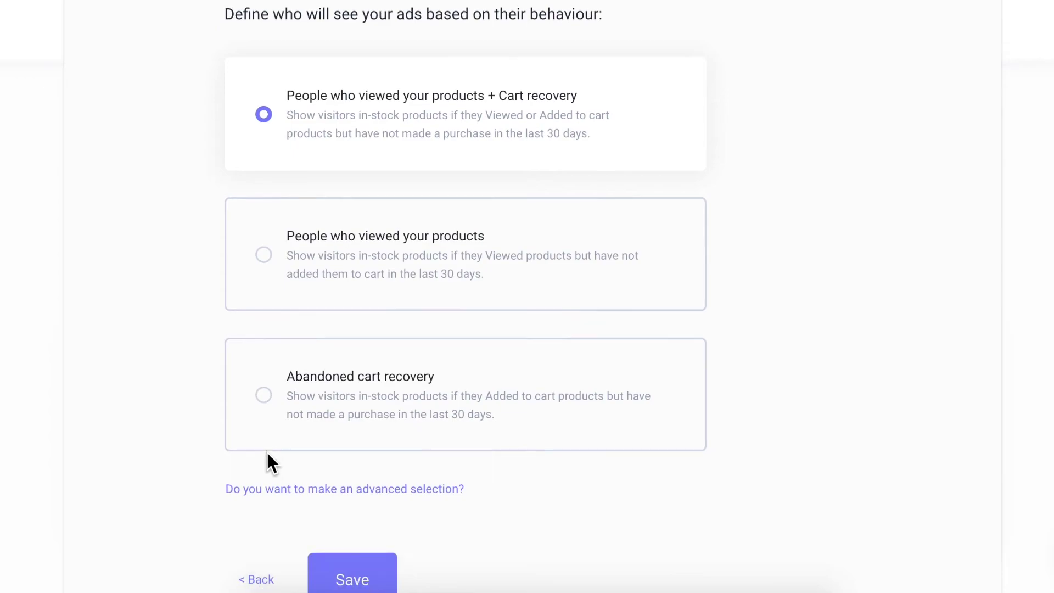
{"action": "scroll", "coordinate": [267, 453], "scroll_direction": "down", "scroll_amount": 1}
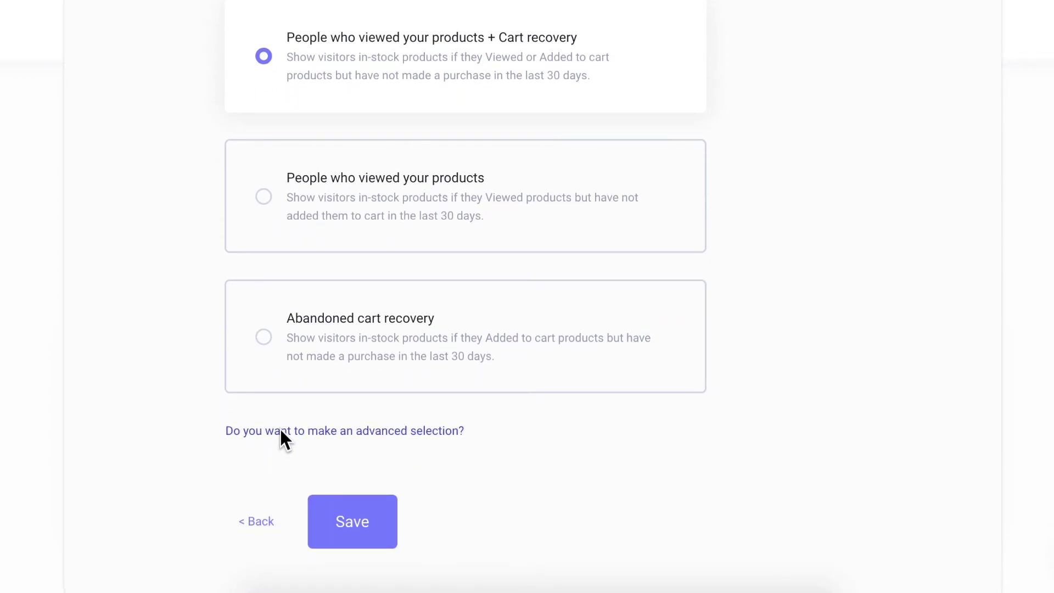
{"action": "left_click", "coordinate": [281, 431]}
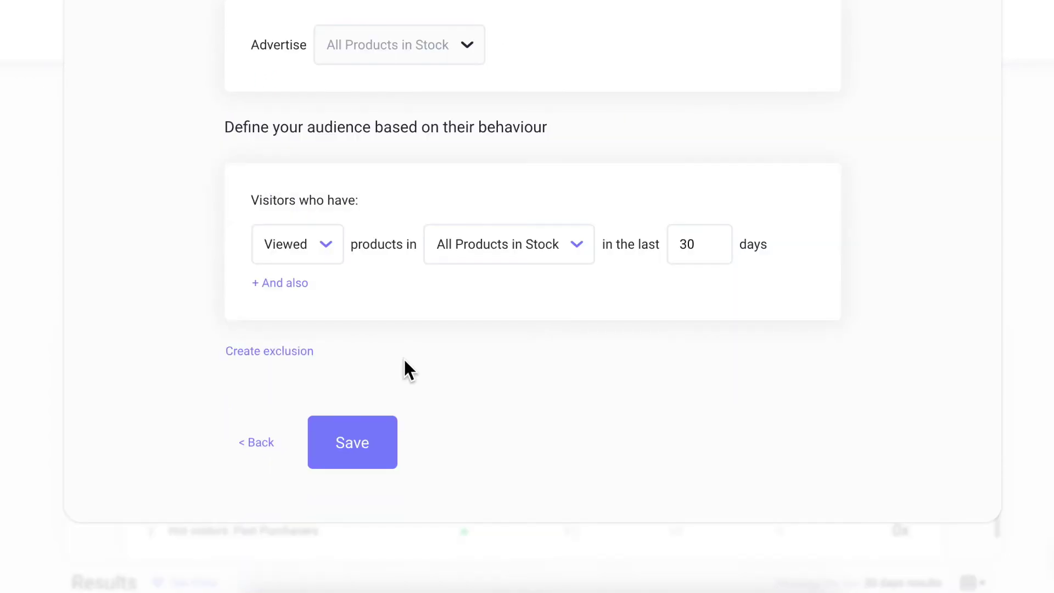
Target visitors who purchased Hoodies in the last 180 days.
{"action": "left_click", "coordinate": [332, 243]}
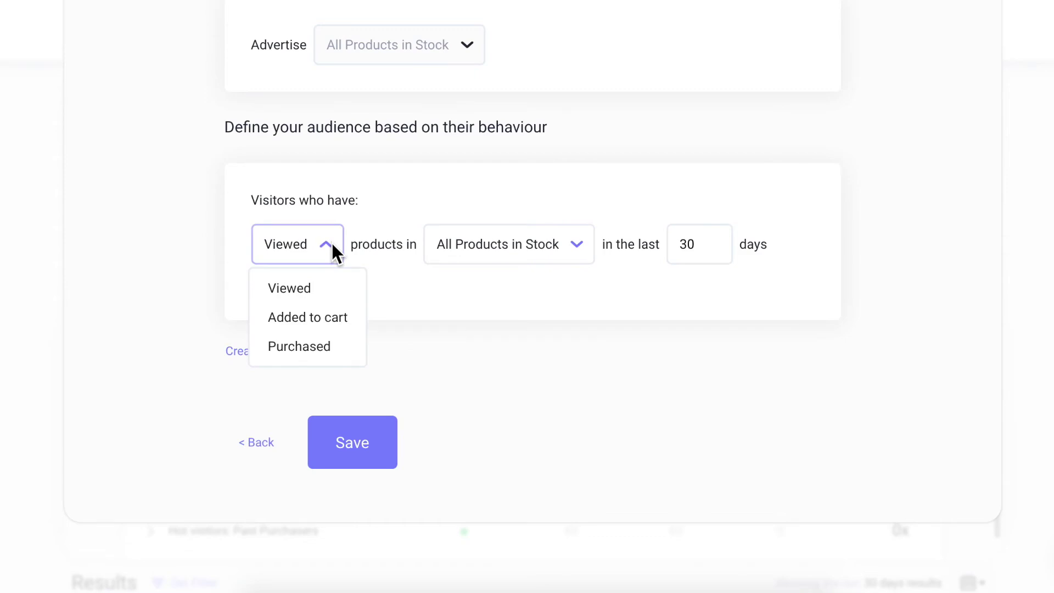
{"action": "left_click", "coordinate": [327, 348]}
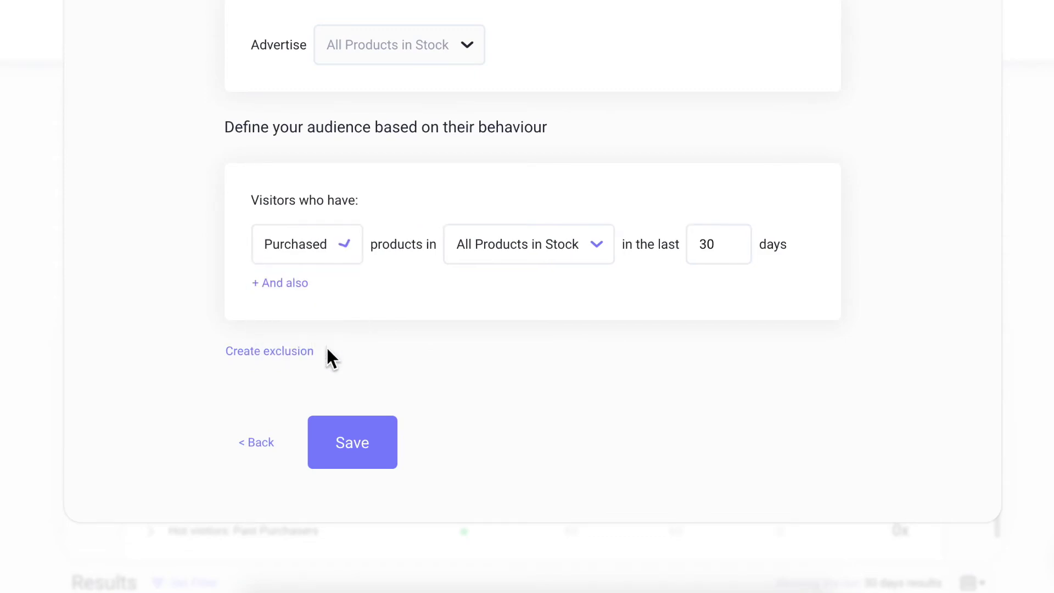
{"action": "left_click", "coordinate": [592, 240]}
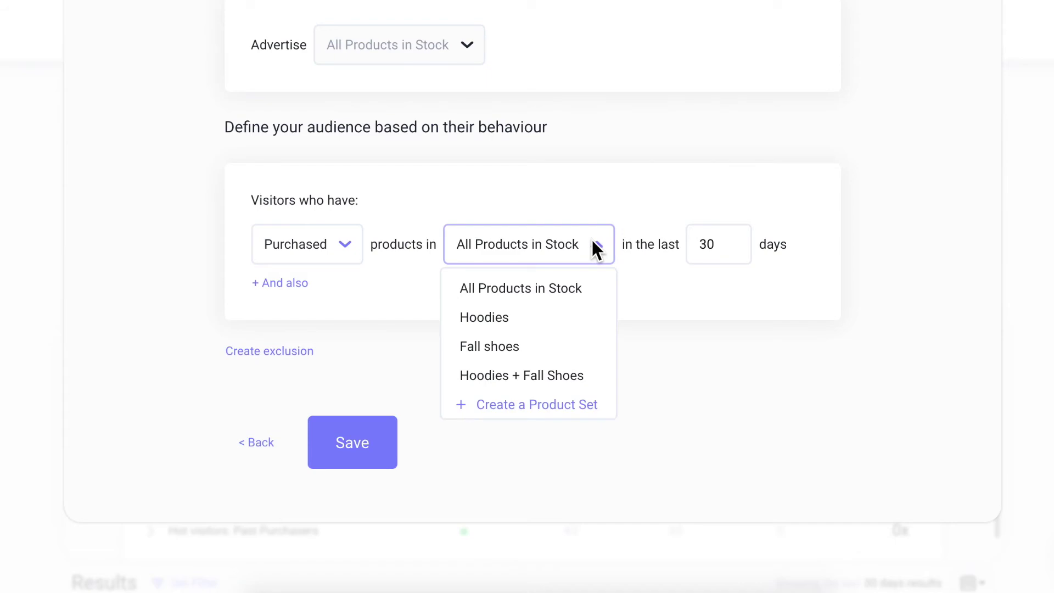
{"action": "left_click", "coordinate": [538, 316]}
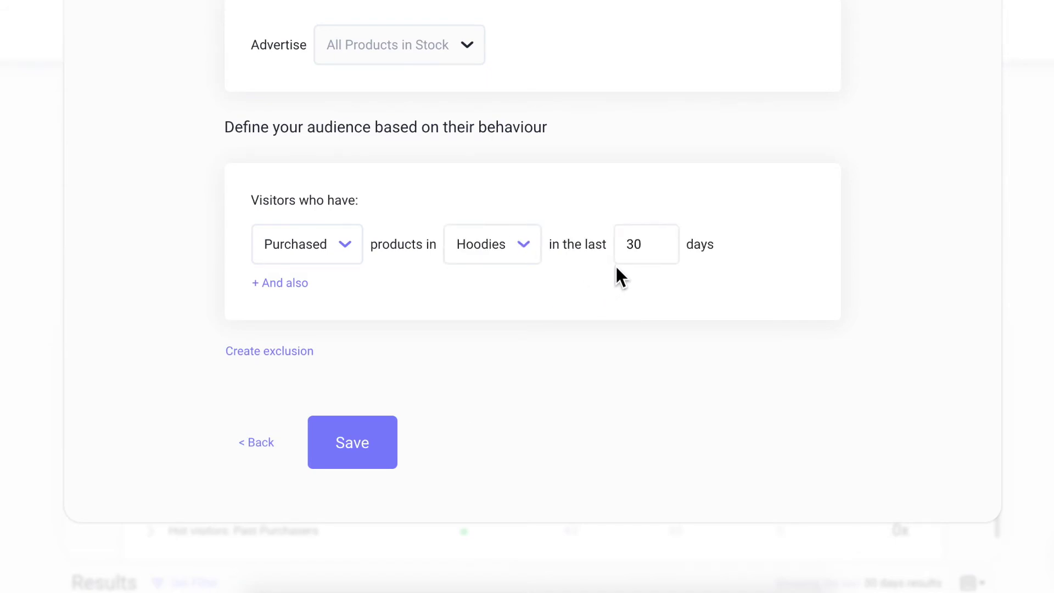
{"action": "left_click", "coordinate": [641, 243]}
{"action": "key", "text": "BackSpace"}
{"action": "key", "text": "BackSpace"}
{"action": "type", "text": "180"}
Exclude visitors who purchased Hoodies within the last 14 days, then save the audience.
{"action": "left_click", "coordinate": [273, 352]}
{"action": "left_click", "coordinate": [306, 412]}
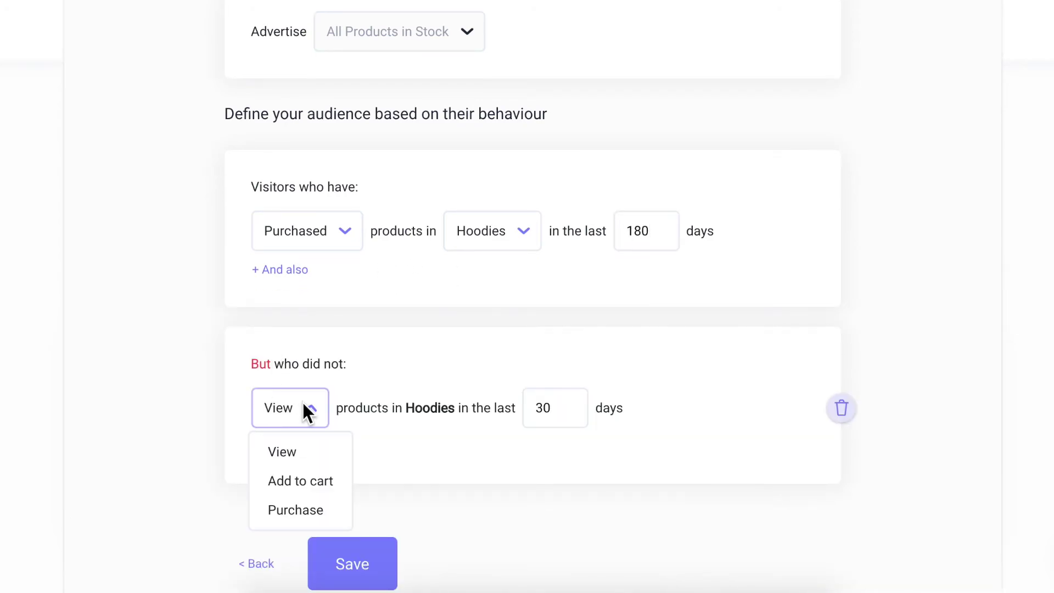
{"action": "left_click", "coordinate": [315, 506]}
{"action": "left_click", "coordinate": [578, 412]}
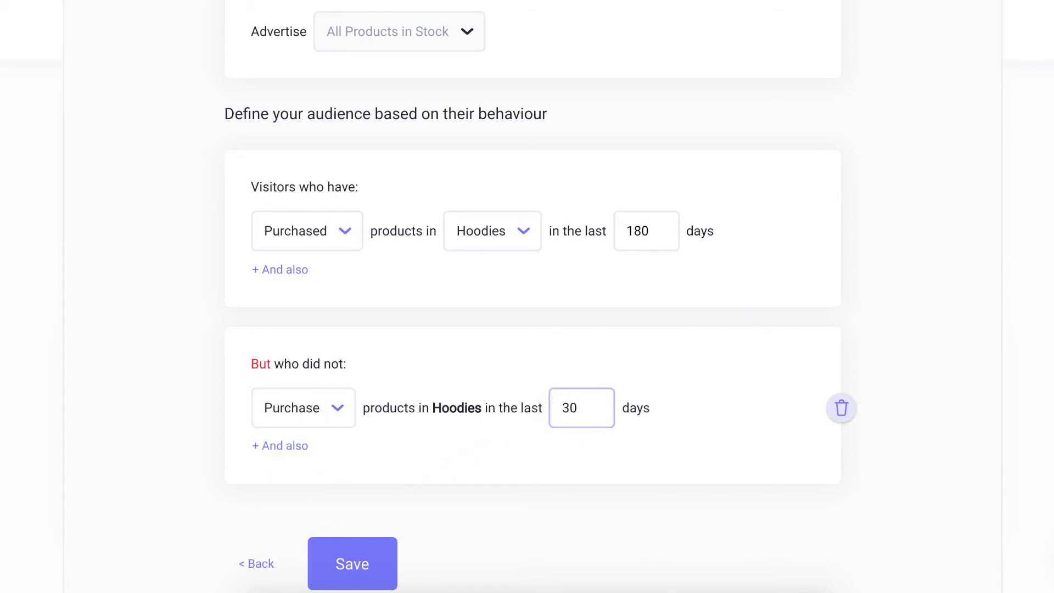
{"action": "key", "text": "BackSpace"}
{"action": "key", "text": "BackSpace"}
{"action": "type", "text": "14"}
{"action": "left_click", "coordinate": [552, 446]}
{"action": "scroll", "coordinate": [551, 446], "scroll_direction": "down", "scroll_amount": 2}
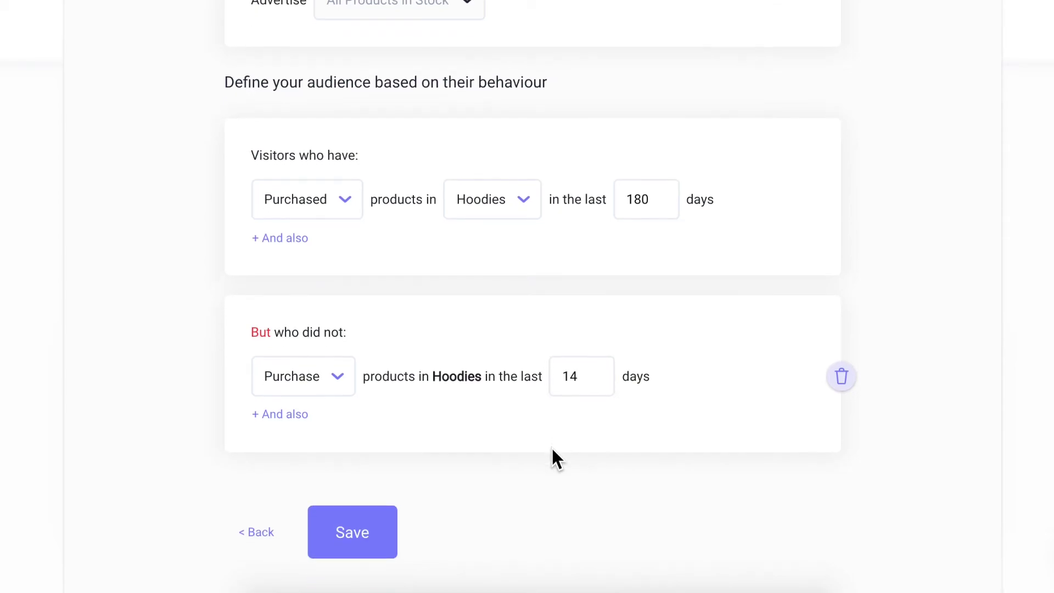
{"action": "left_click", "coordinate": [372, 479]}
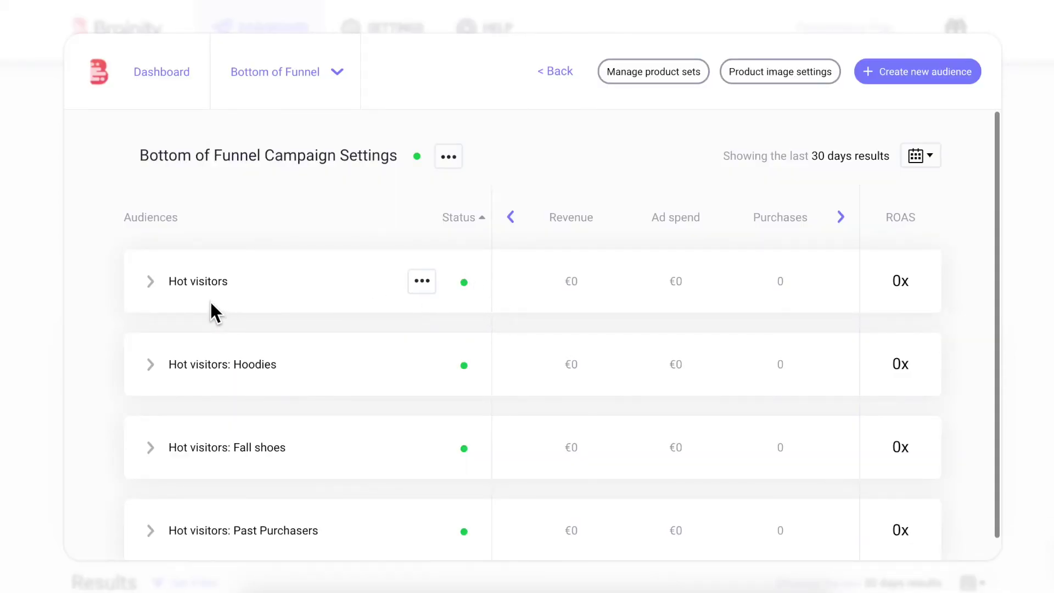
In the DPA ad, replace {{product.brand}} in the catalog headline with the product price placeholder.
{"action": "left_click", "coordinate": [150, 282]}
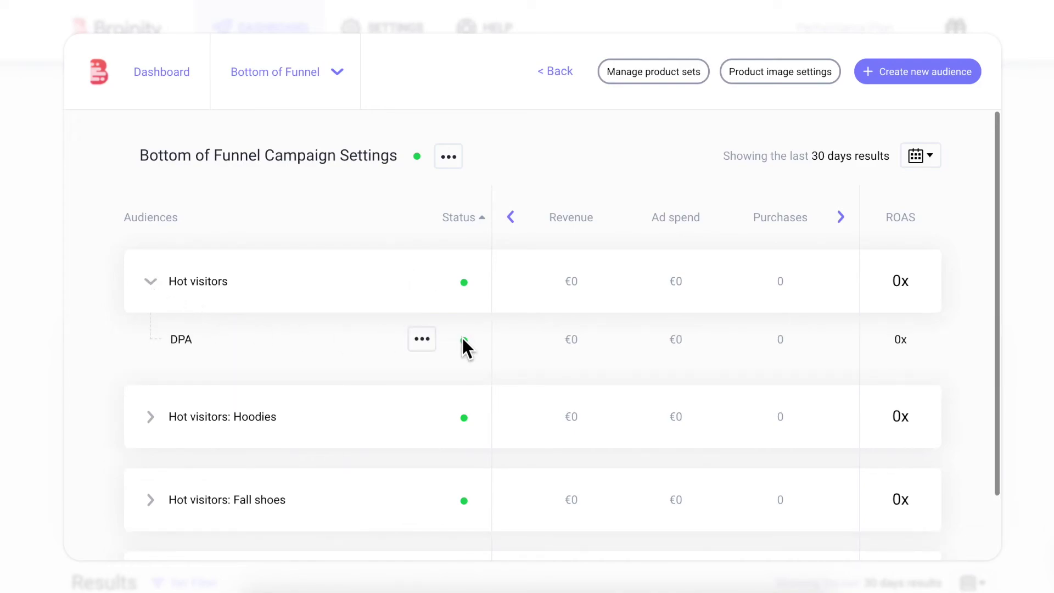
{"action": "left_click", "coordinate": [420, 338]}
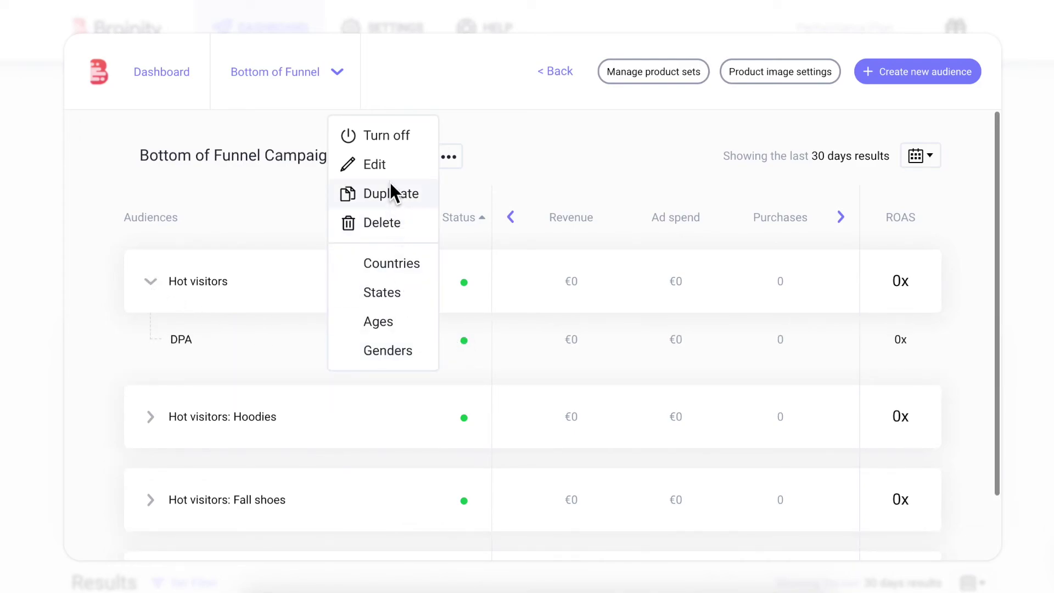
{"action": "left_click", "coordinate": [391, 165]}
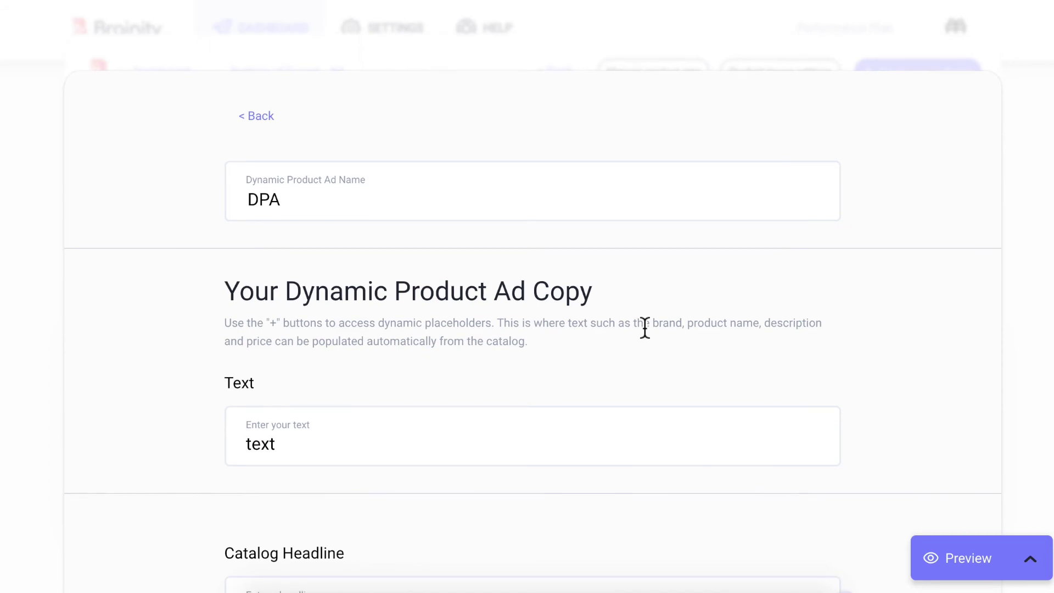
{"action": "scroll", "coordinate": [646, 328], "scroll_direction": "down", "scroll_amount": 5}
{"action": "scroll", "coordinate": [643, 324], "scroll_direction": "down", "scroll_amount": 1}
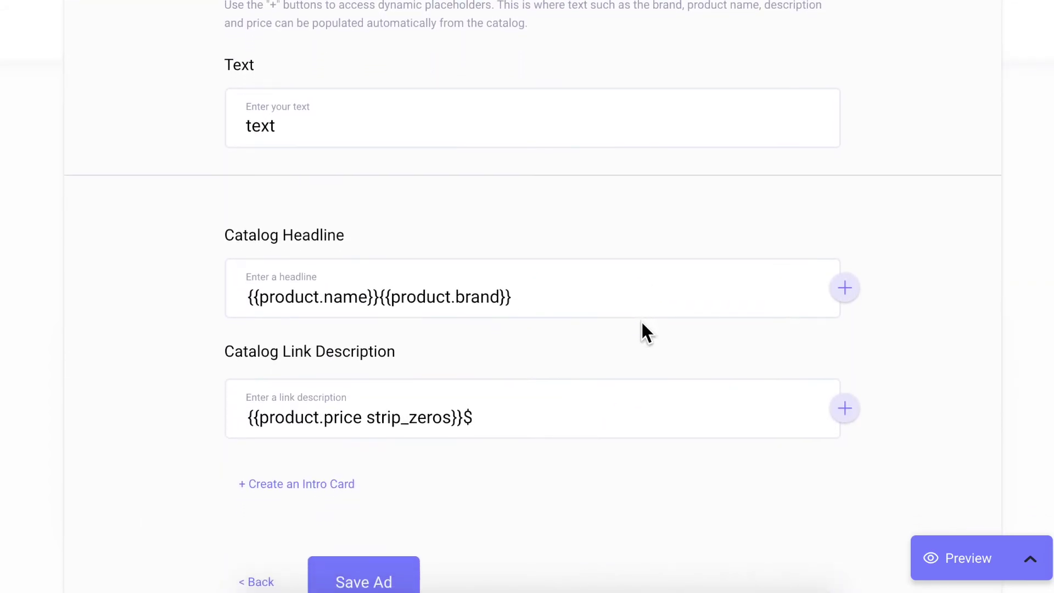
{"action": "left_click_drag", "start_coordinate": [549, 299], "coordinate": [377, 297]}
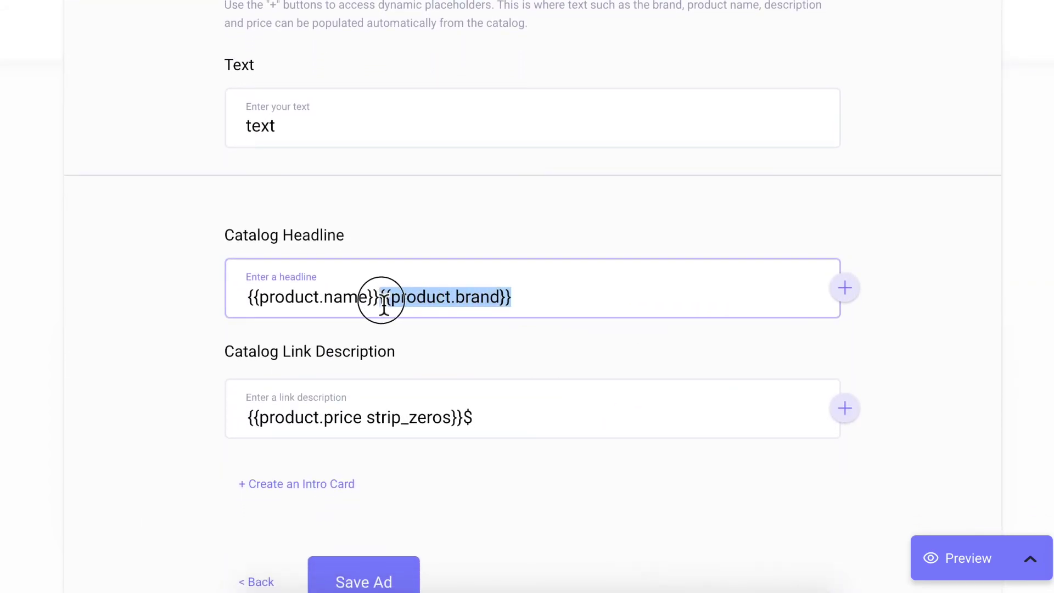
{"action": "key", "text": "BackSpace"}
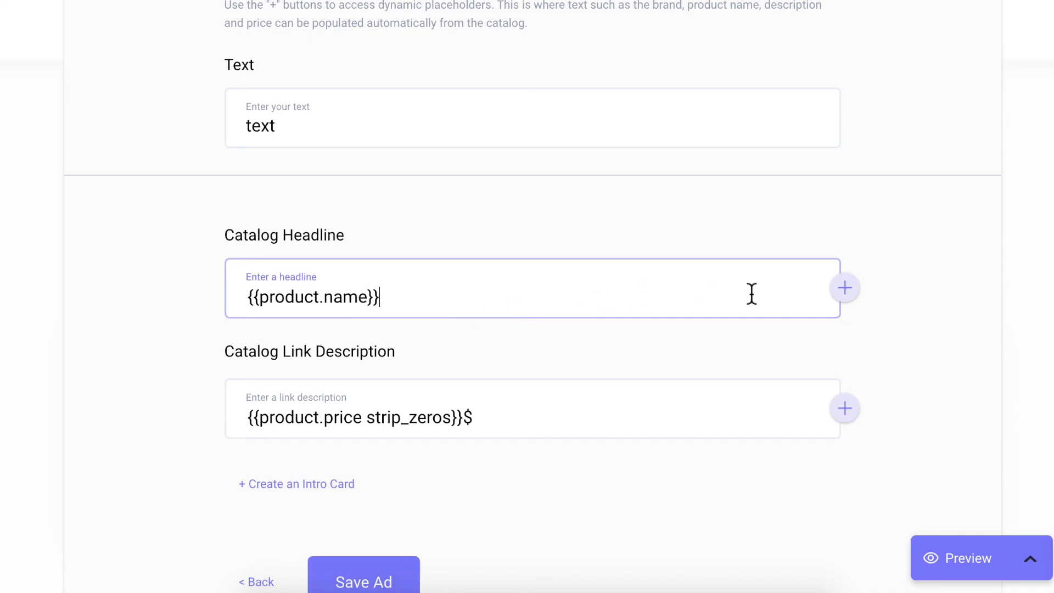
{"action": "left_click", "coordinate": [842, 288]}
{"action": "left_click", "coordinate": [801, 385]}
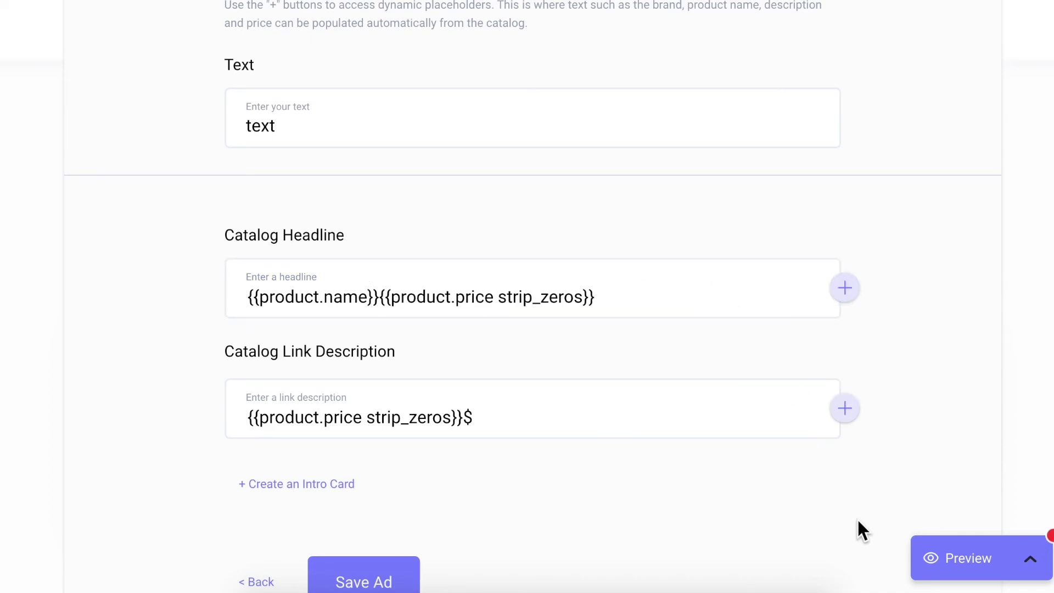
Preview the ad's first three slides, then add an Intro Card section.
{"action": "left_click", "coordinate": [948, 546]}
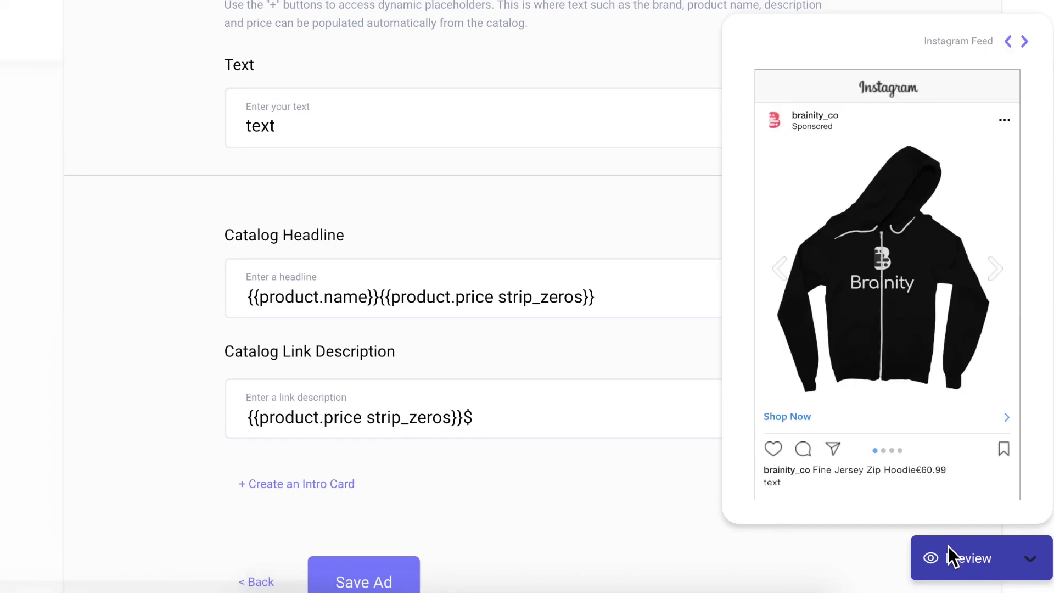
{"action": "left_click", "coordinate": [990, 267]}
{"action": "left_click", "coordinate": [990, 267]}
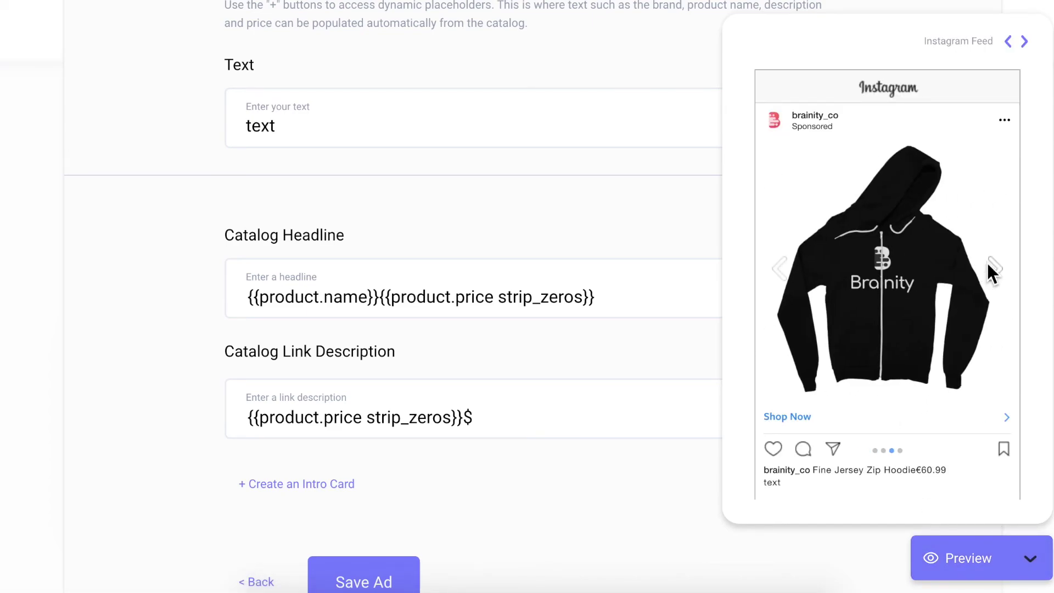
{"action": "scroll", "coordinate": [987, 262], "scroll_direction": "down", "scroll_amount": 1}
{"action": "left_click", "coordinate": [951, 551]}
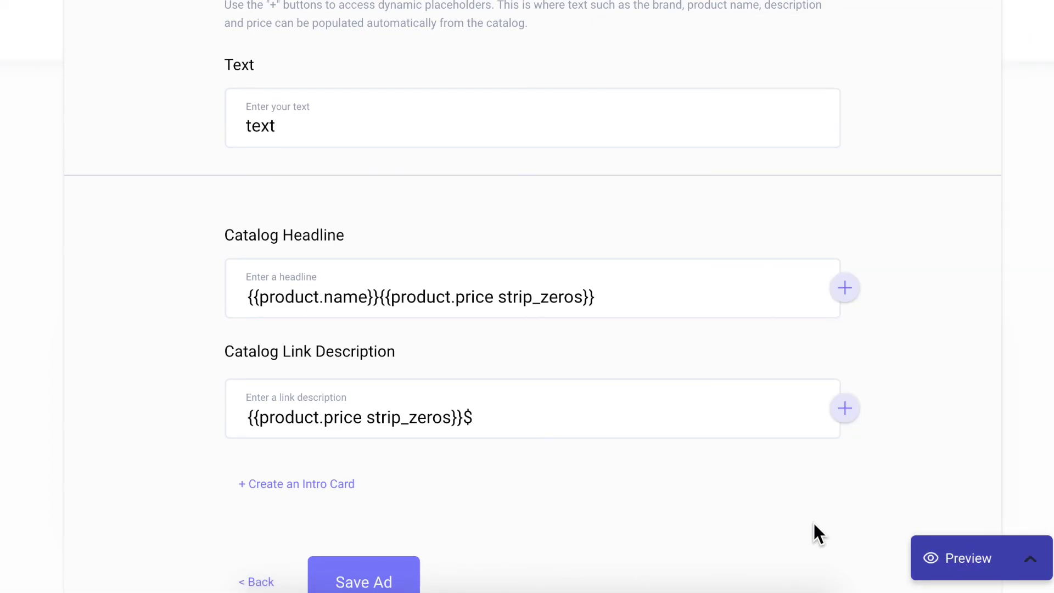
{"action": "left_click", "coordinate": [320, 482]}
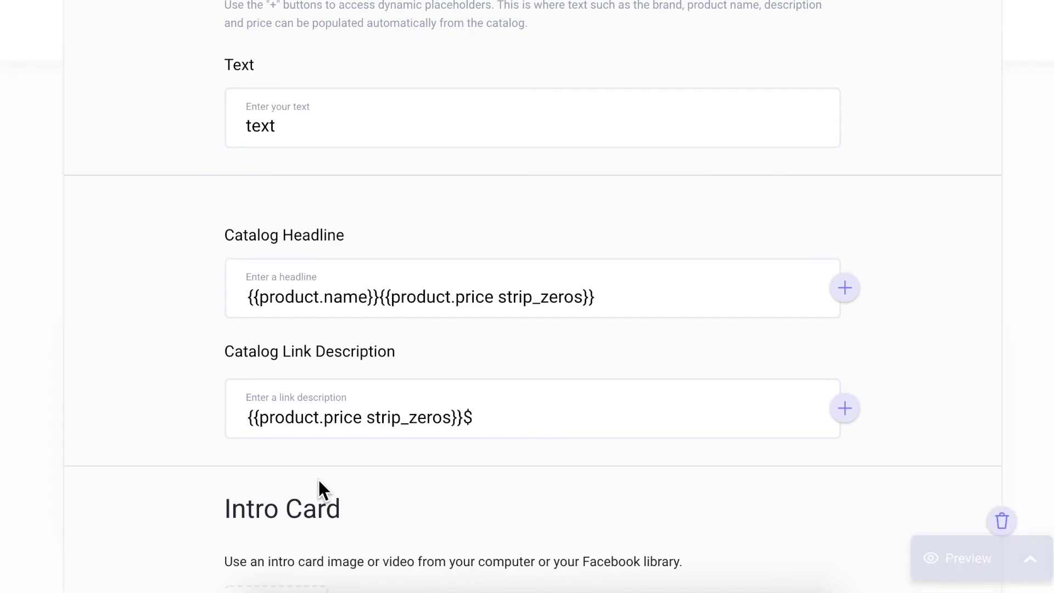
Use the pink library illustration as the intro card image.
{"action": "scroll", "coordinate": [319, 480], "scroll_direction": "down", "scroll_amount": 5}
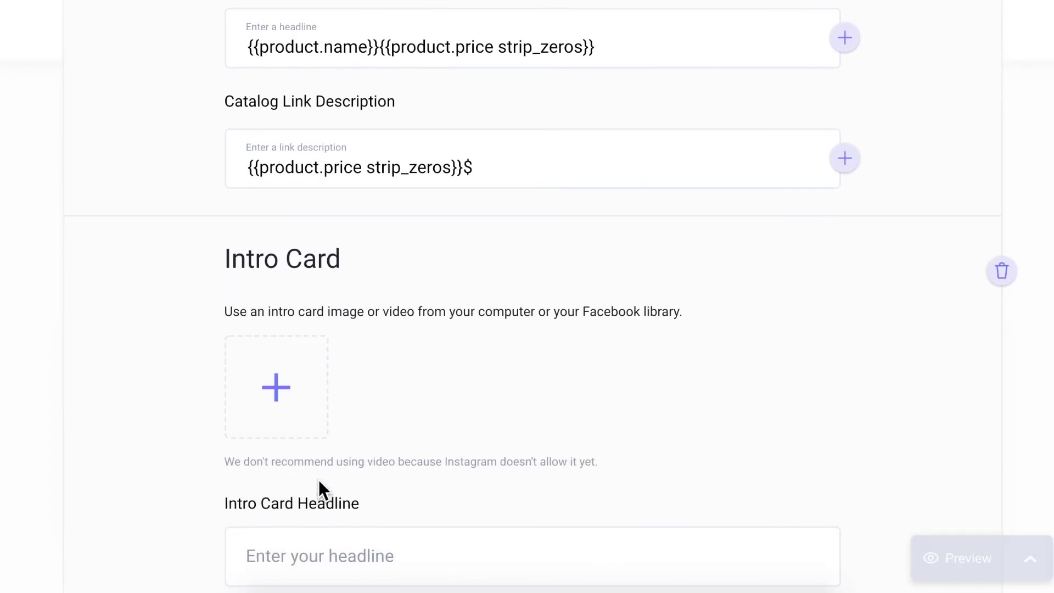
{"action": "scroll", "coordinate": [318, 480], "scroll_direction": "down", "scroll_amount": 1}
{"action": "left_click", "coordinate": [314, 370]}
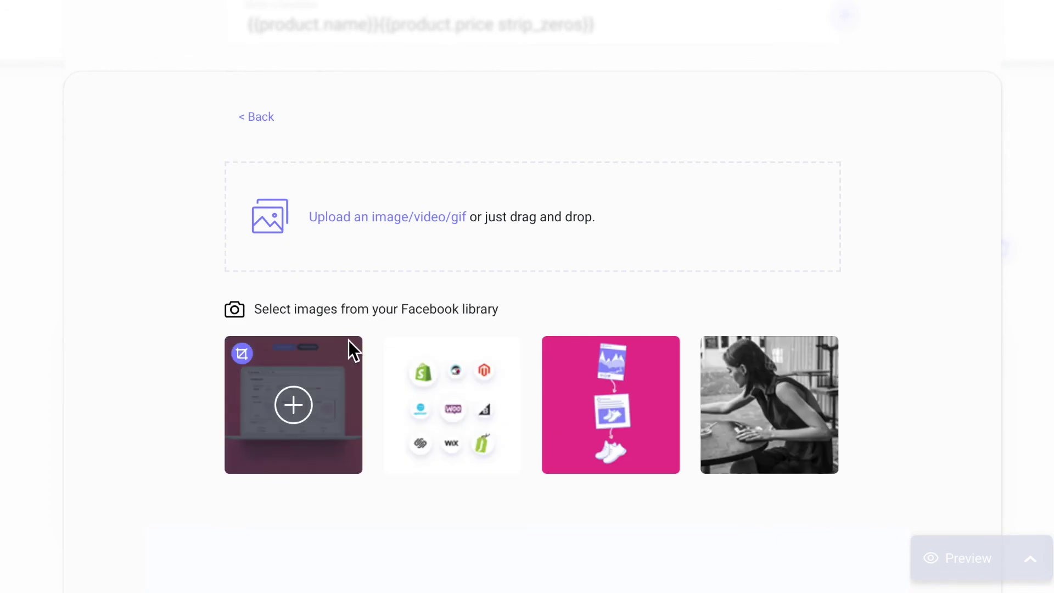
{"action": "left_click", "coordinate": [606, 398]}
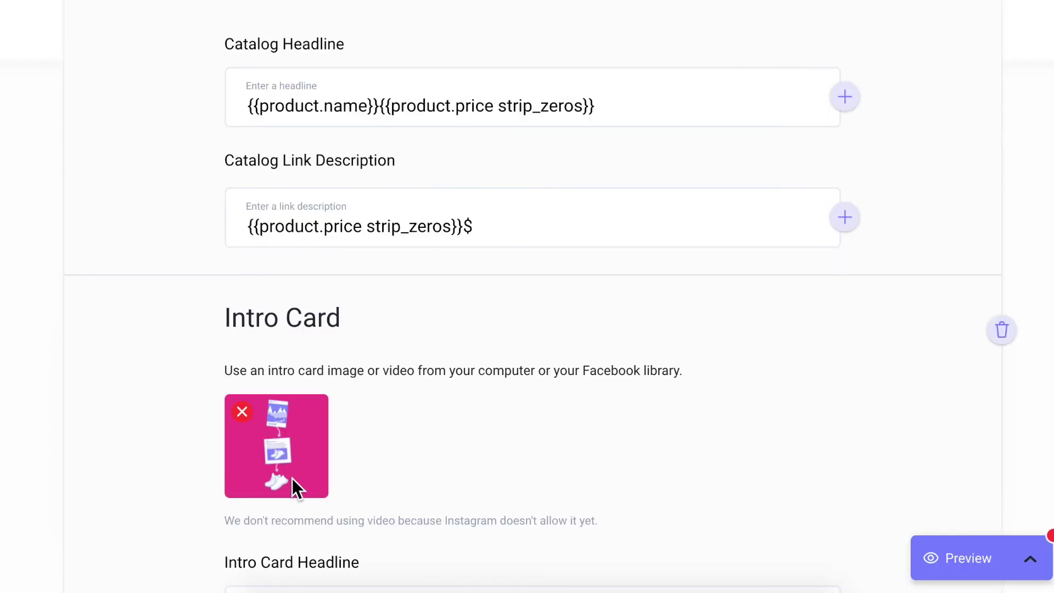
Preview the ad from the intro card through the hoodie slides, then save the ad.
{"action": "scroll", "coordinate": [293, 478], "scroll_direction": "down", "scroll_amount": 7}
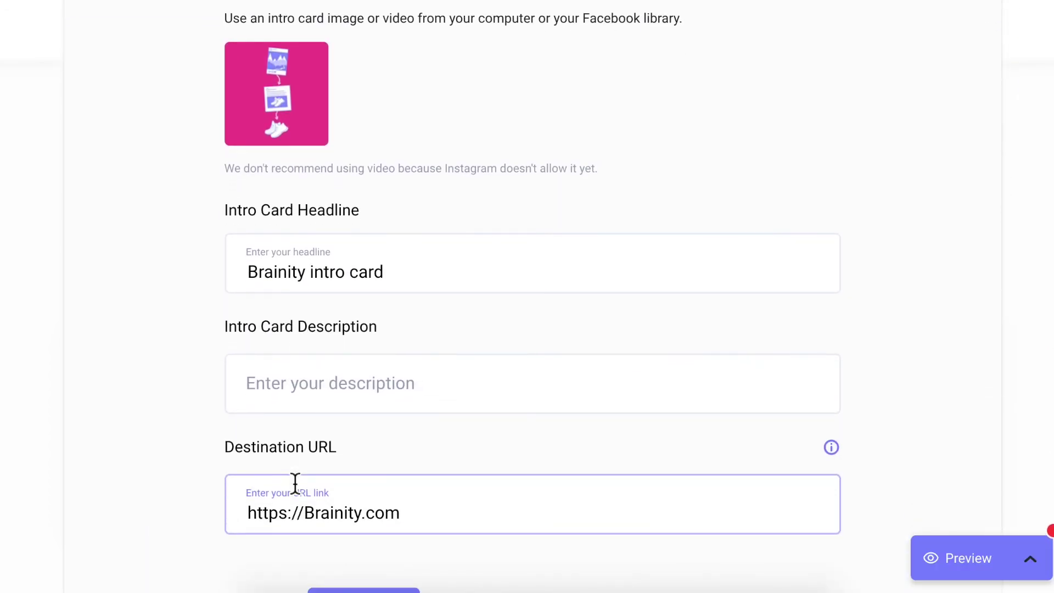
{"action": "scroll", "coordinate": [307, 505], "scroll_direction": "down", "scroll_amount": 1}
{"action": "left_click", "coordinate": [969, 560]}
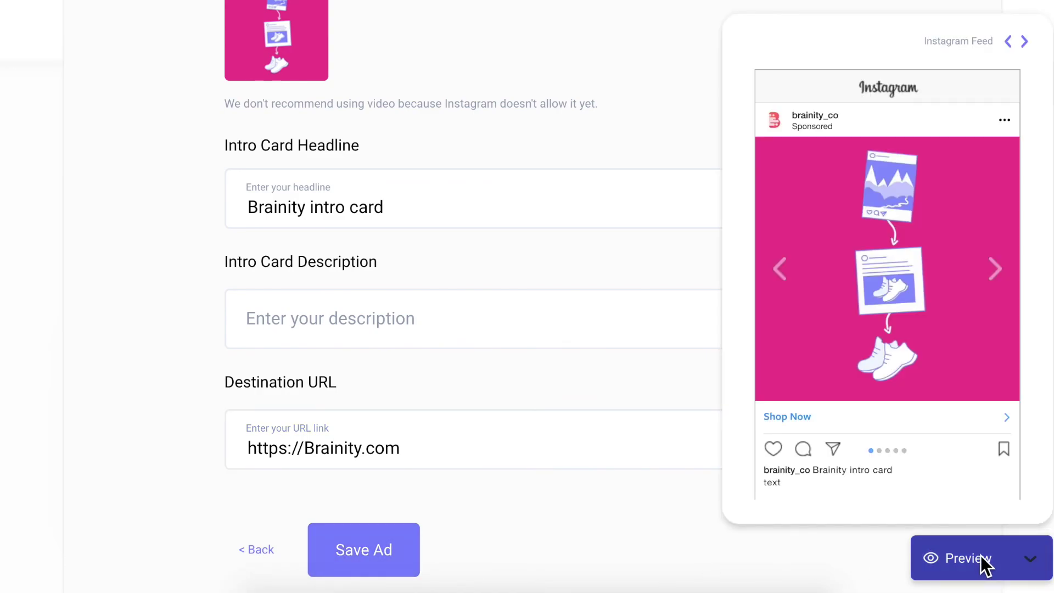
{"action": "left_click", "coordinate": [995, 267]}
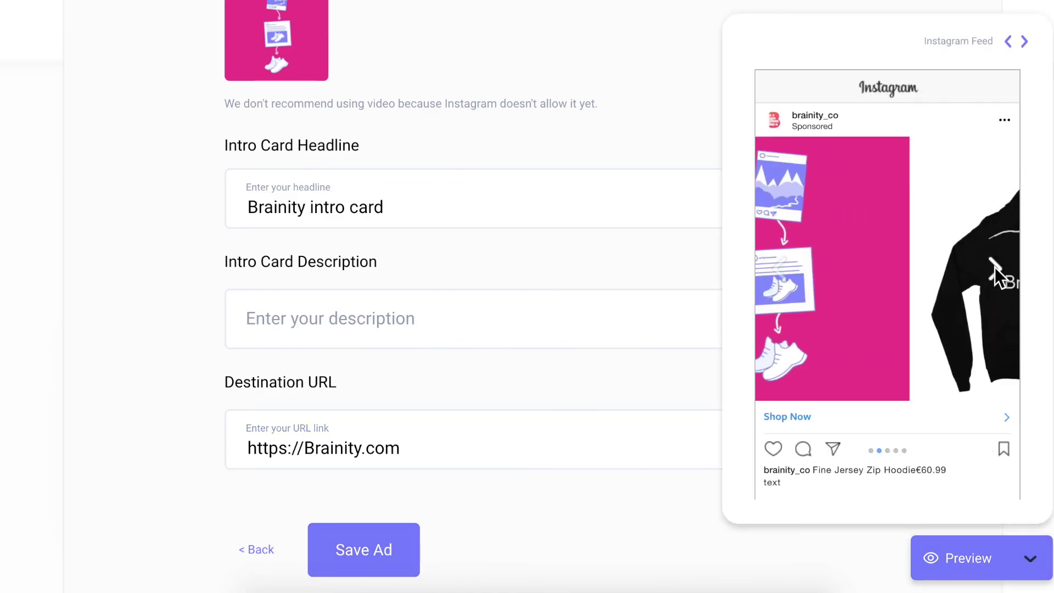
{"action": "left_click", "coordinate": [995, 267]}
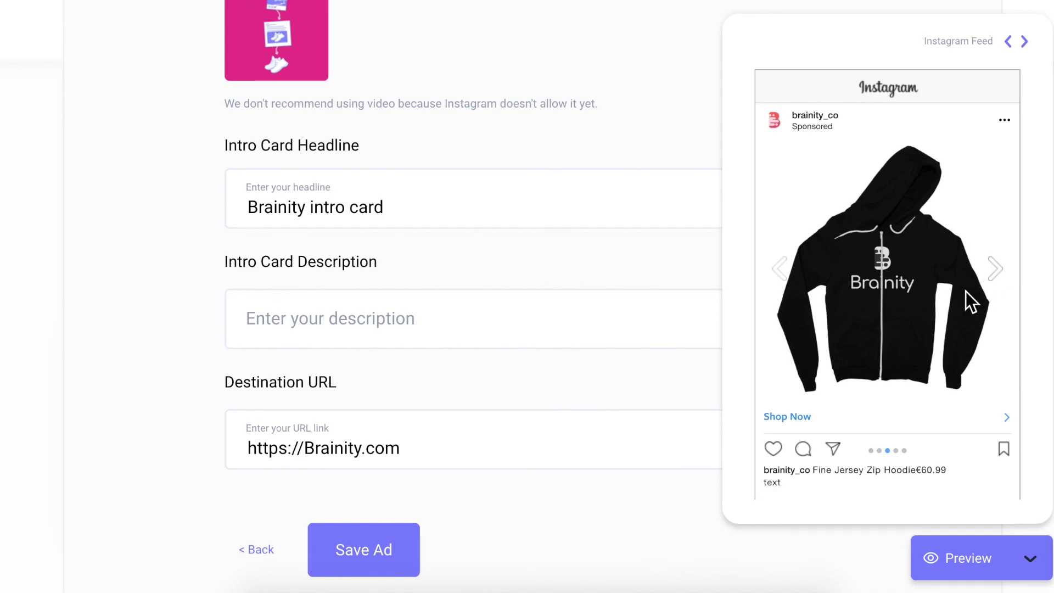
{"action": "left_click", "coordinate": [391, 536]}
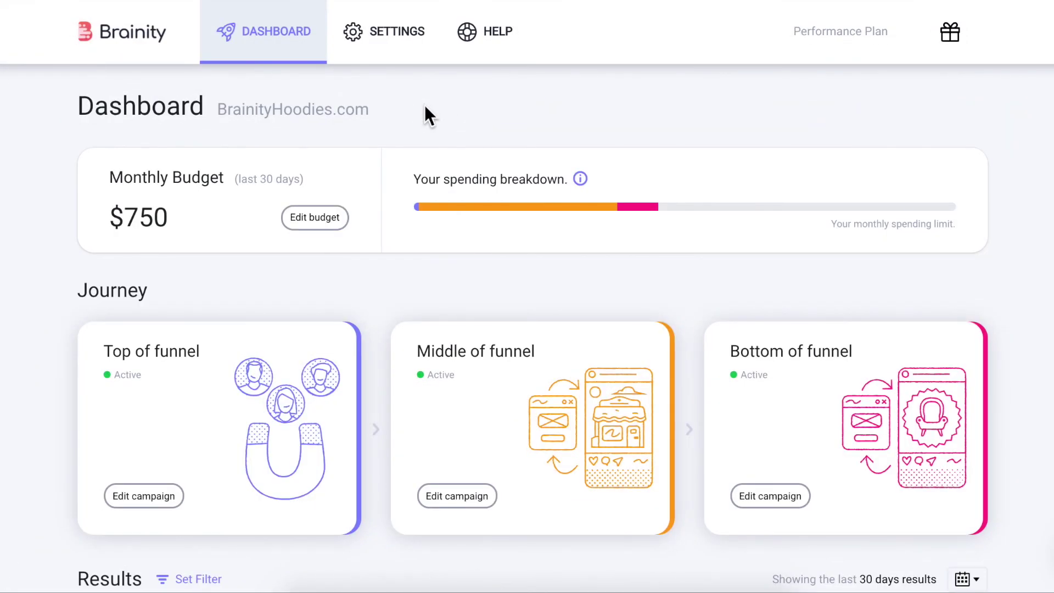